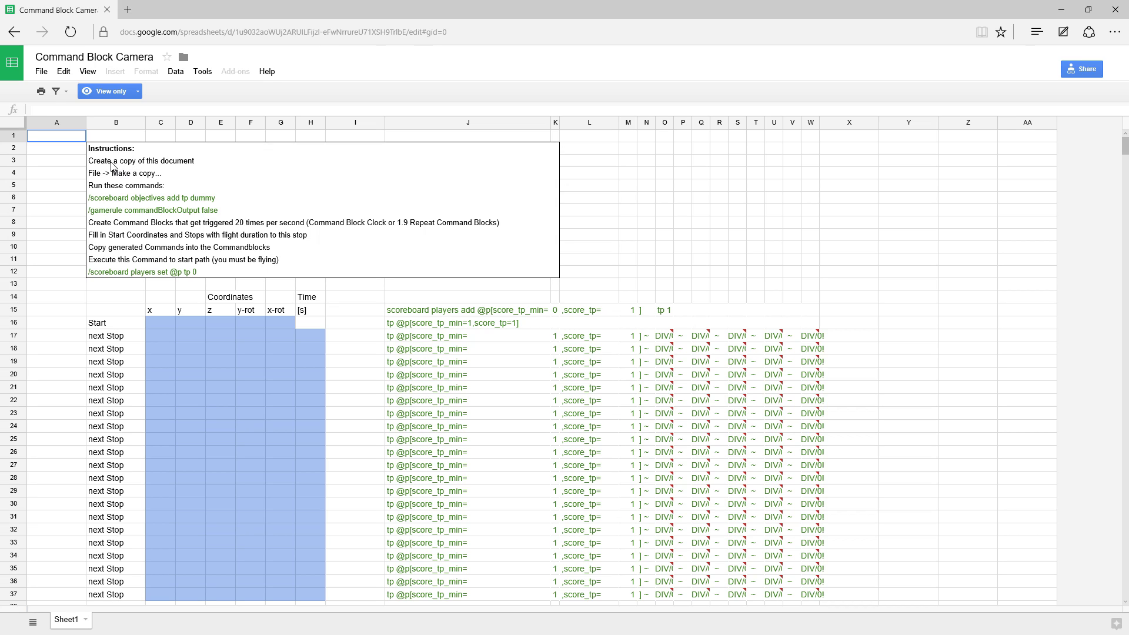
Step: Make an editable copy of the Command Block Camera spreadsheet
click(41, 71)
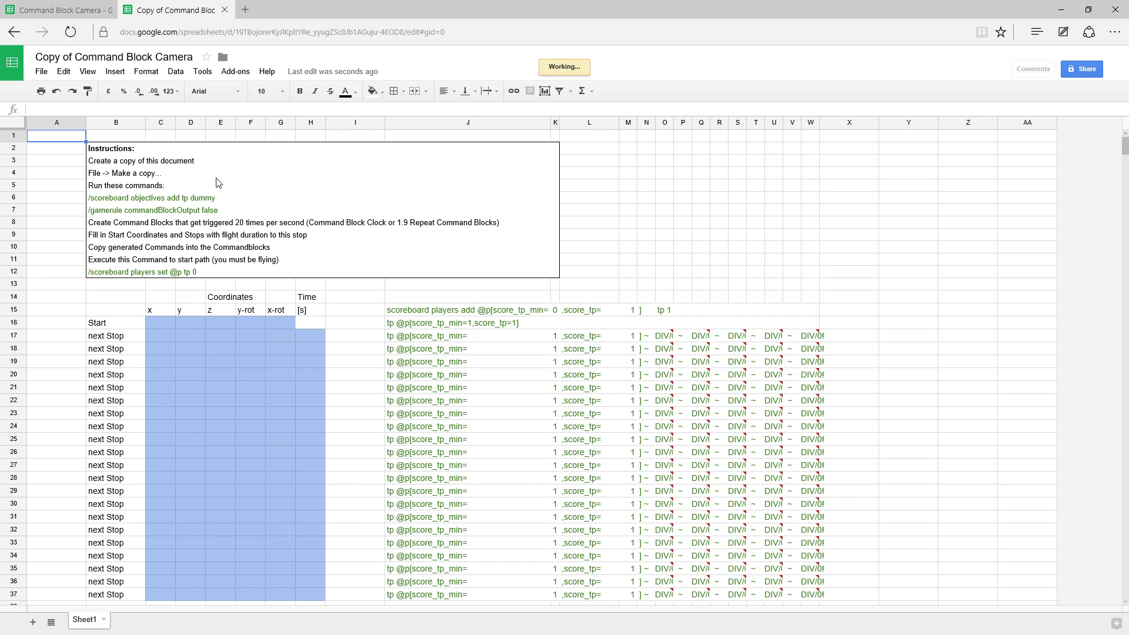
click(37, 186)
click(59, 235)
click(54, 190)
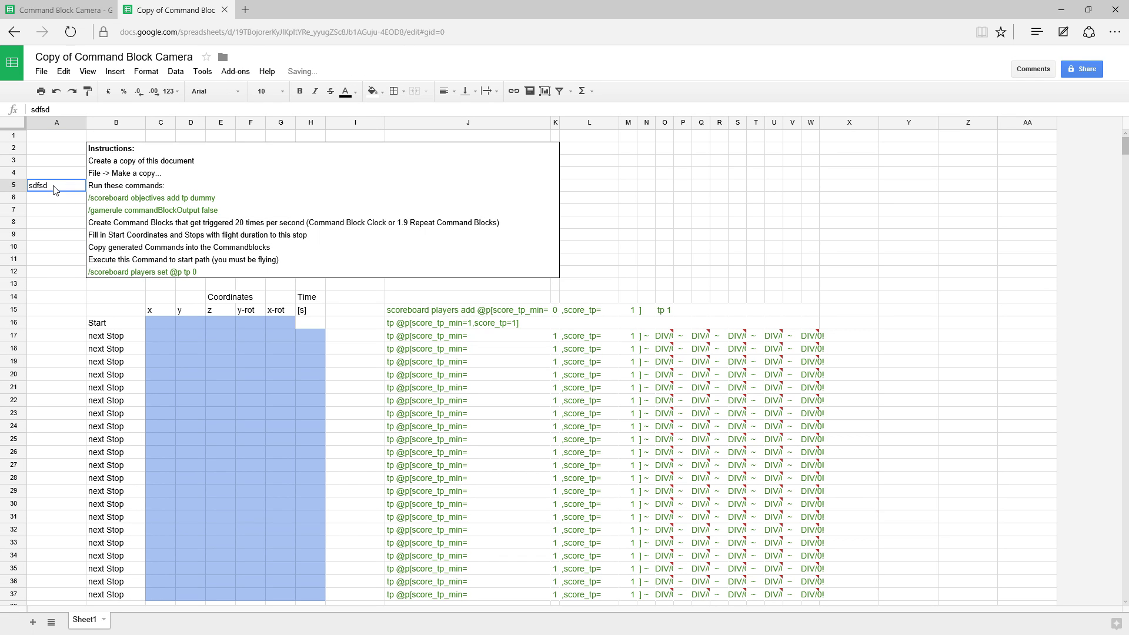
Step: Copy the command /scoreboard objectives add tp dummy from the sheet's instructions and run it in the Minecraft chat
click(114, 193)
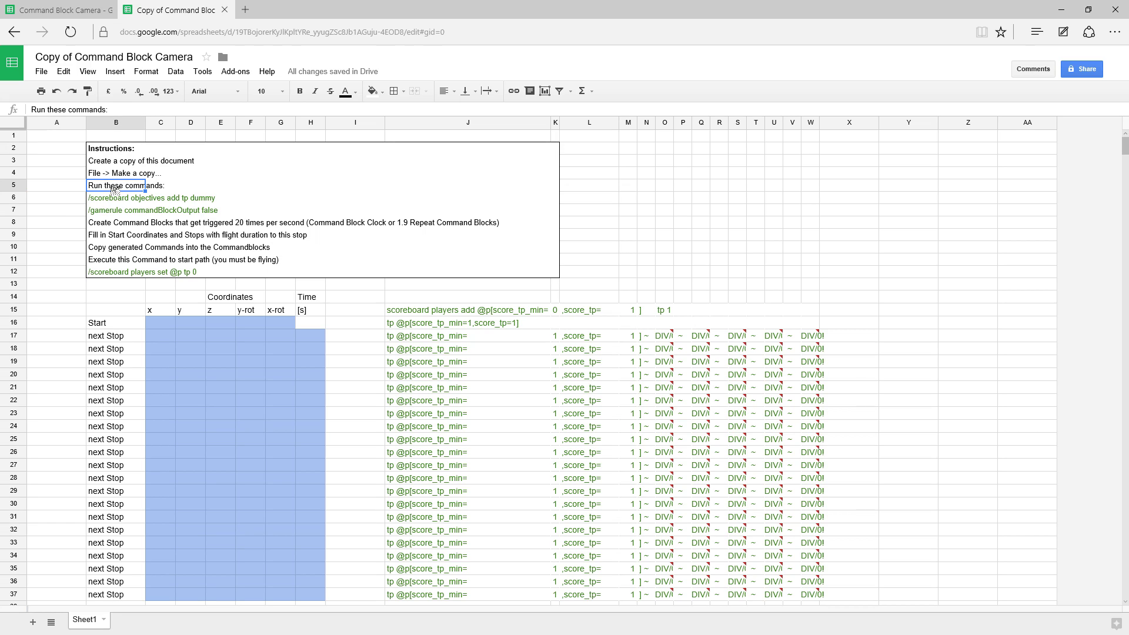
click(118, 202)
click(166, 109)
drag(166, 110, 13, 117)
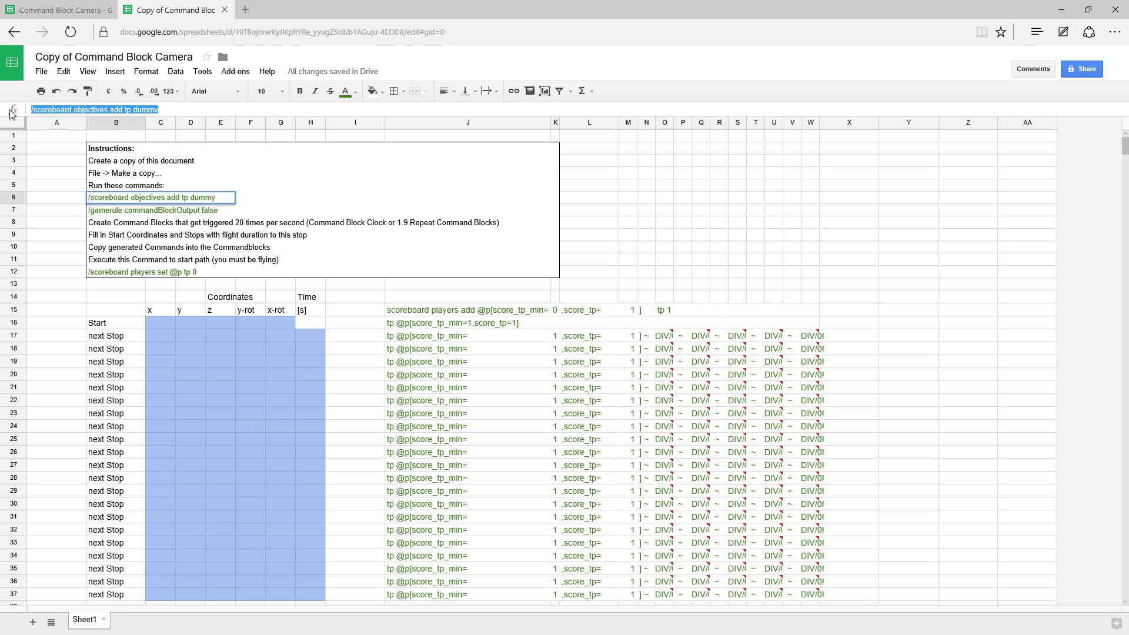
key(ctrl+c)
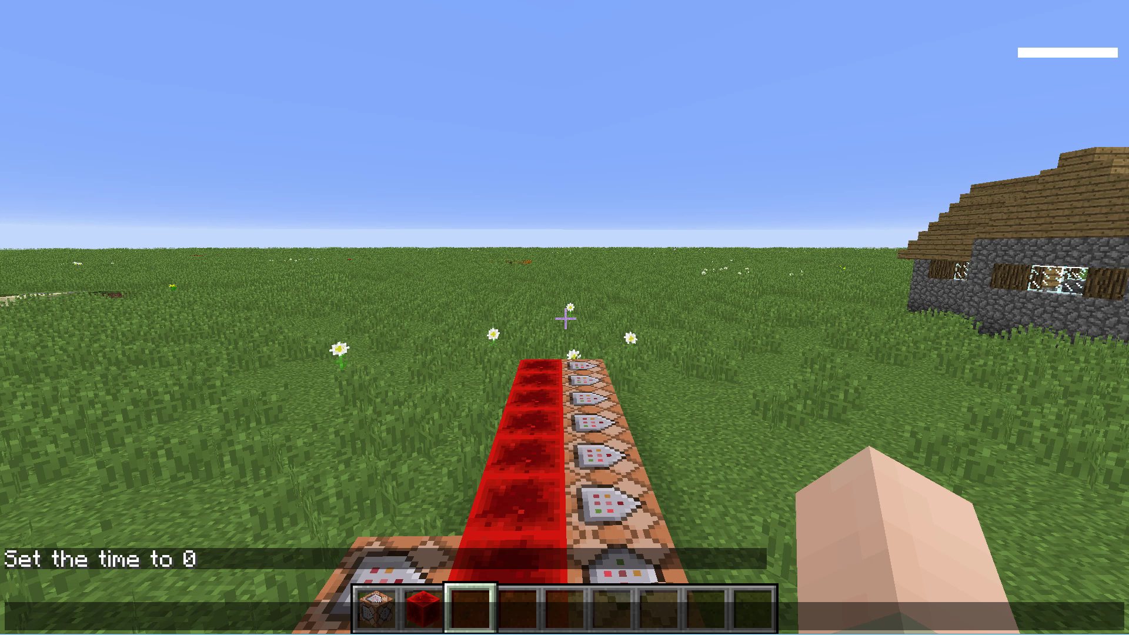
key(ctrl+v)
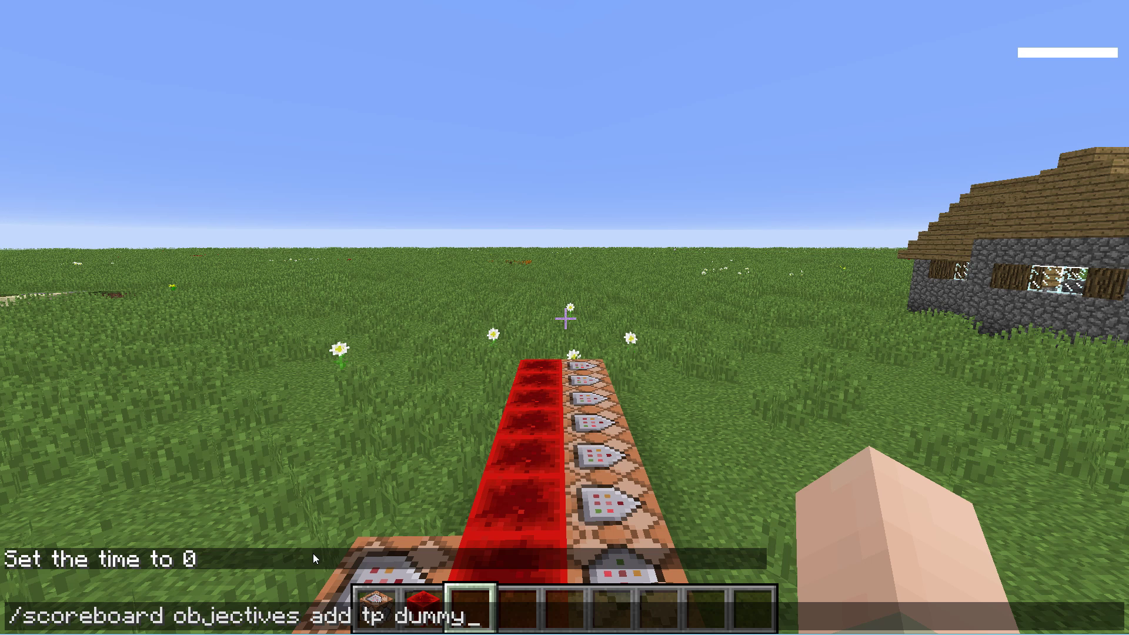
key(Return)
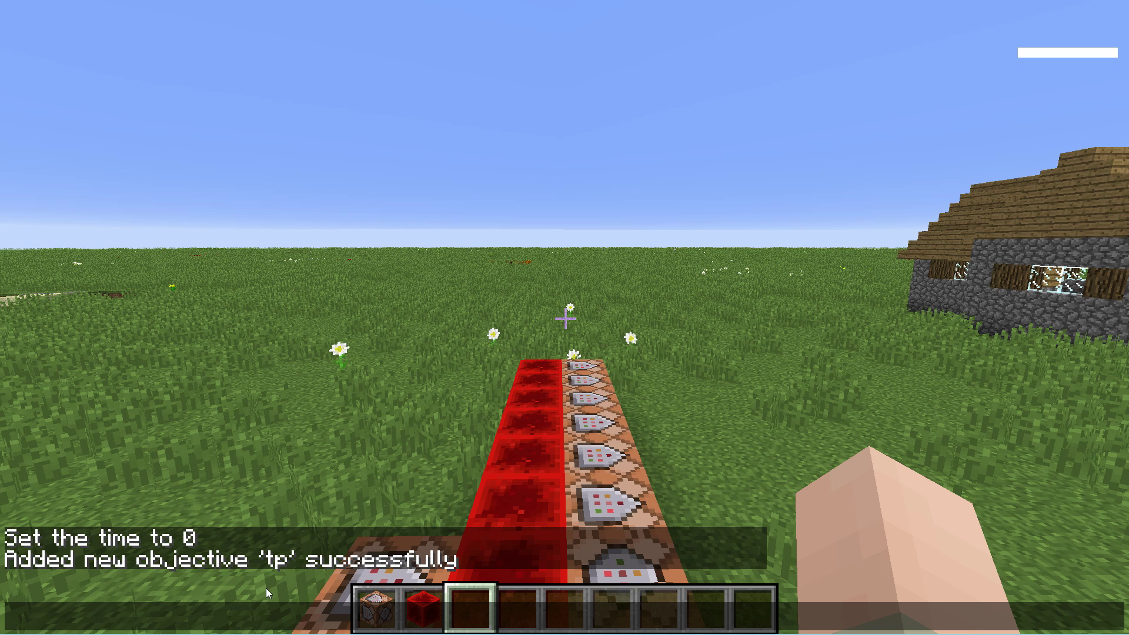
Step: Copy /gamerule commandBlockOutput false from the spreadsheet, run it in the Minecraft chat, and return to the game
key(alt+Tab)
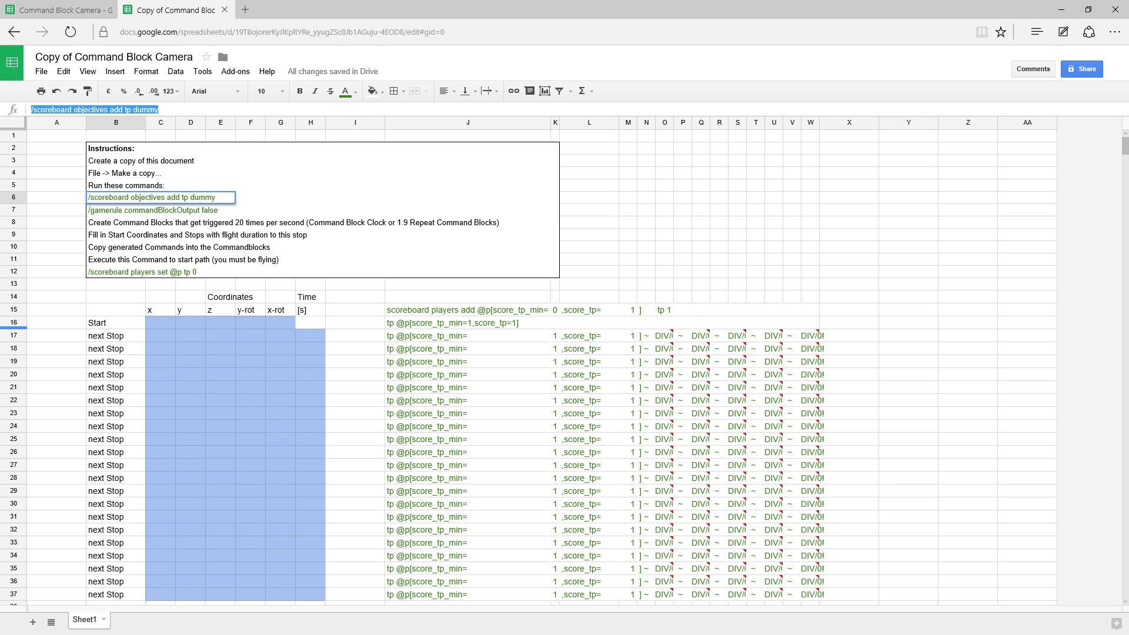
click(144, 211)
drag(169, 109, 5, 113)
key(alt+Tab)
key(ctrl+v)
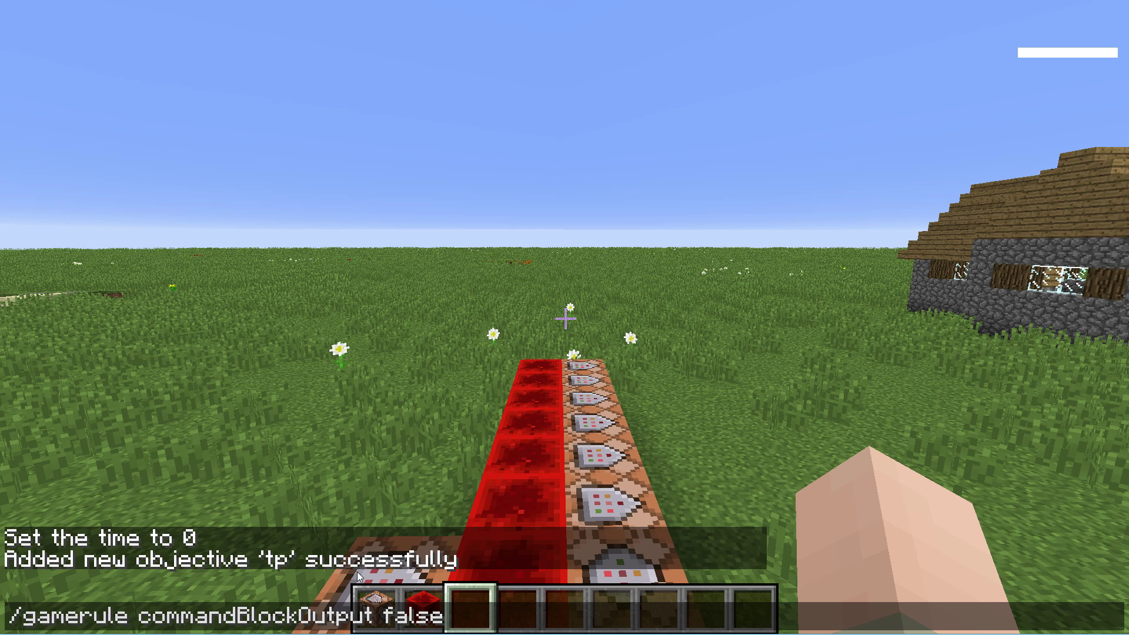
key(Return)
key(t)
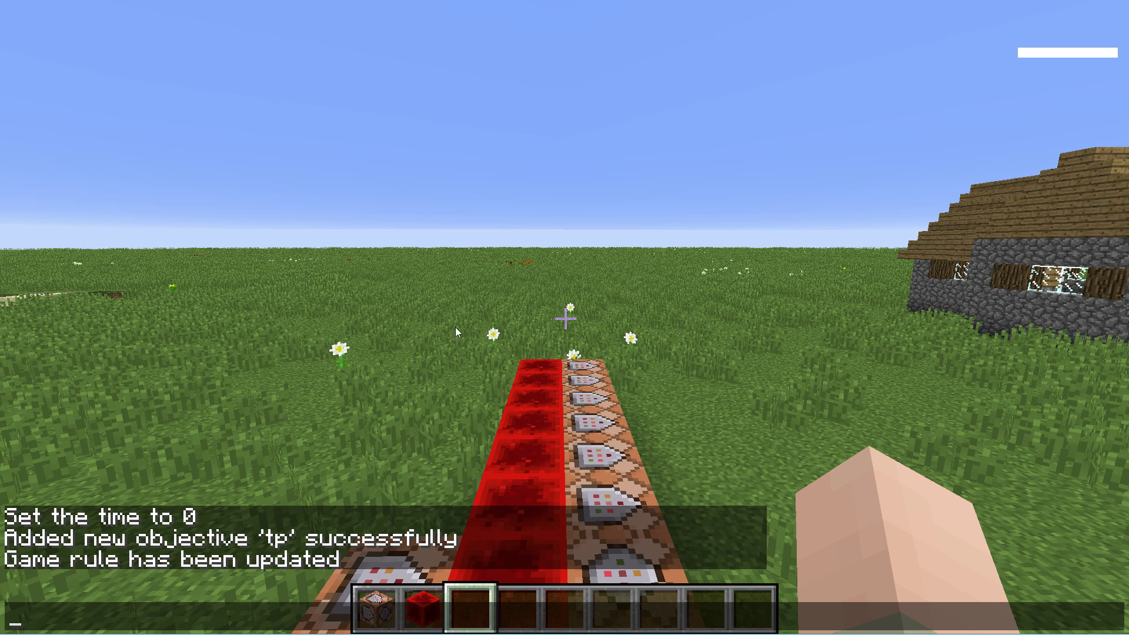
key(alt+Tab)
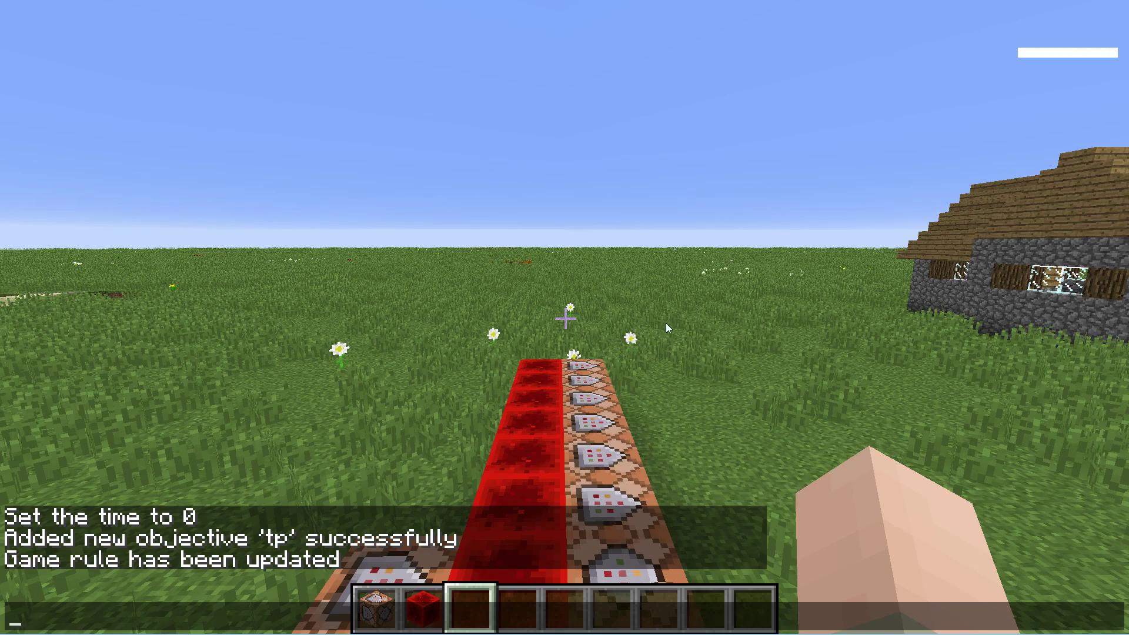
key(Escape)
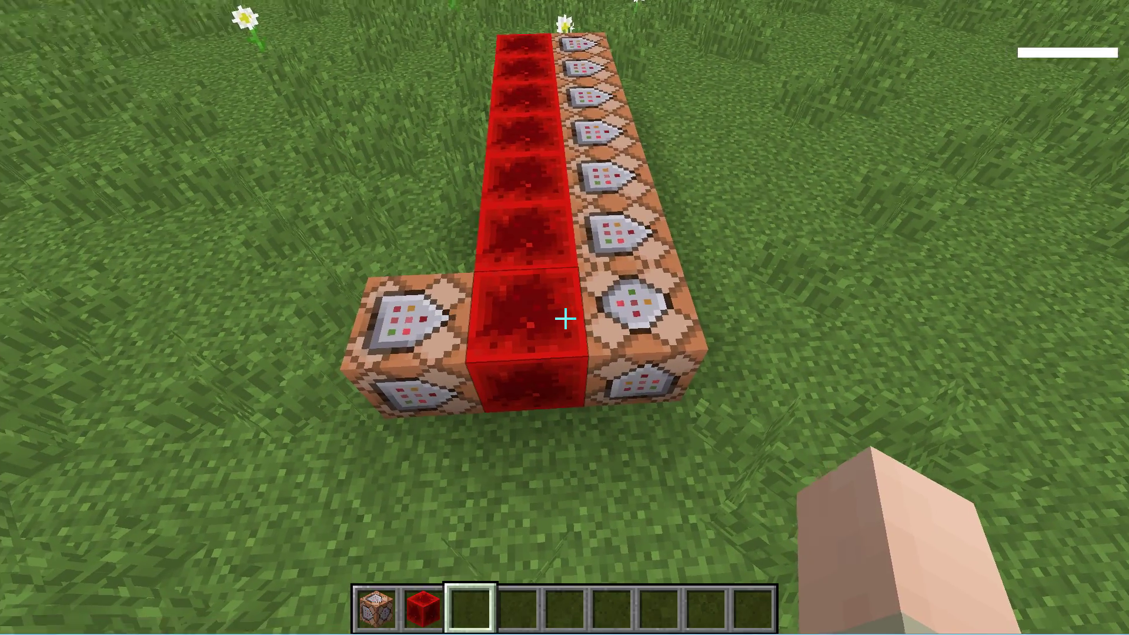
Step: Examine the command block clock, viewing its redstone row, the commands in both fill command blocks and the block coordinates
click(565, 318)
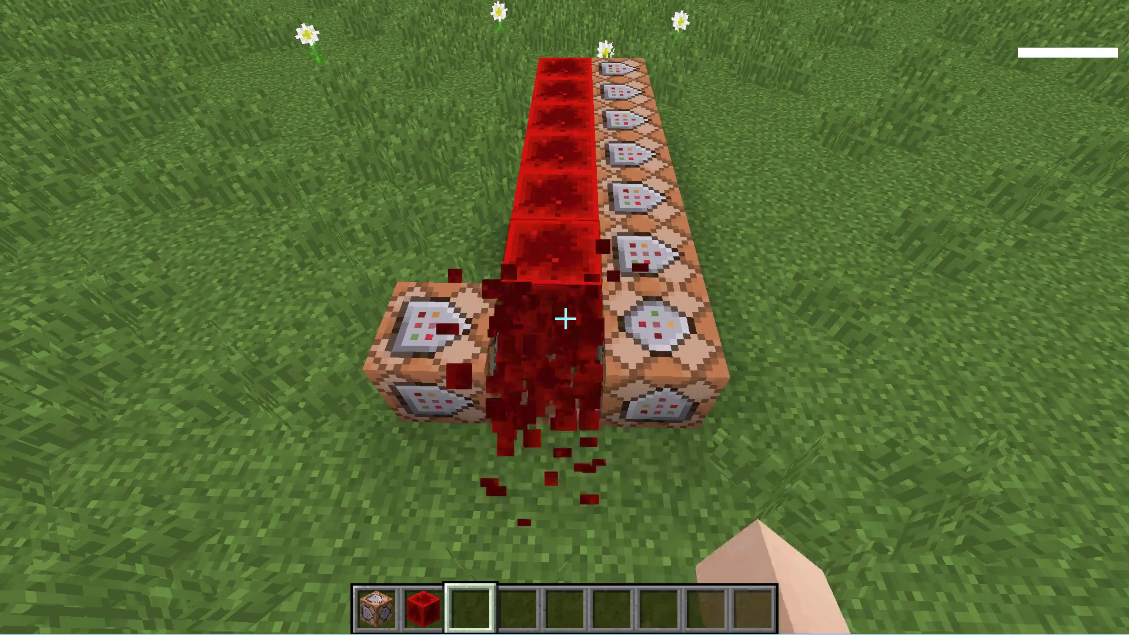
click(565, 319)
click(565, 318)
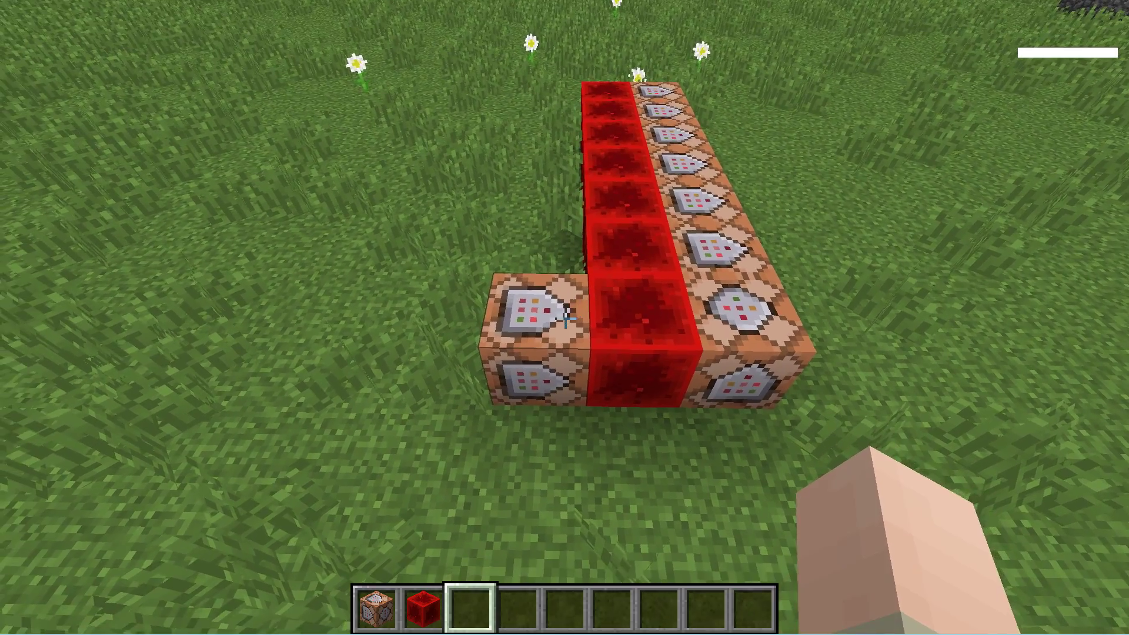
right_click(565, 319)
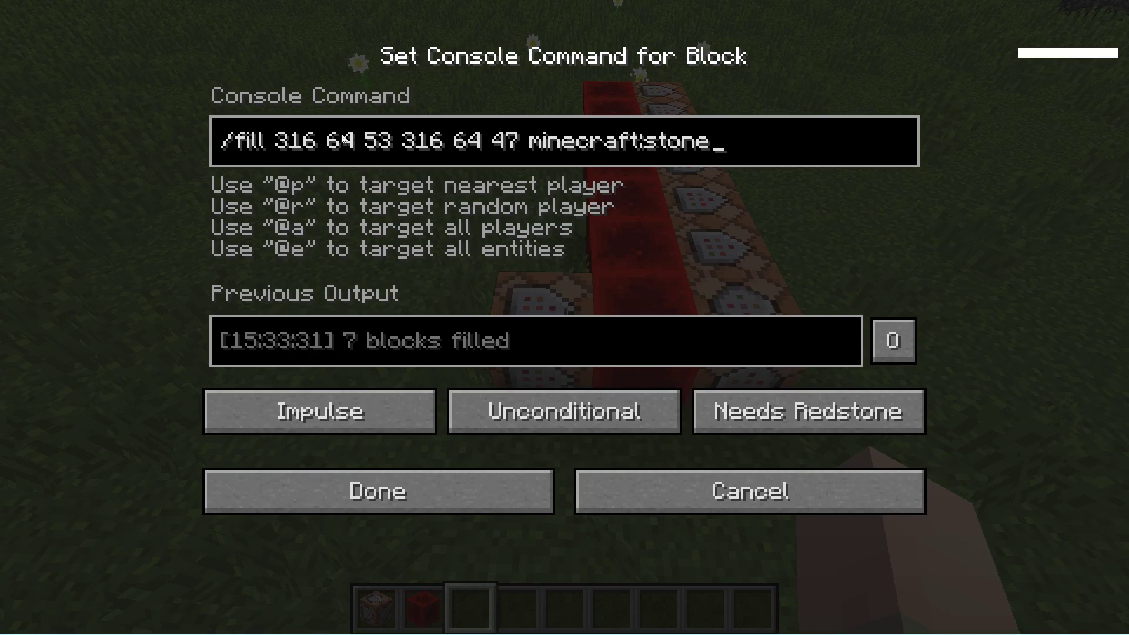
key(Escape)
key(F3)
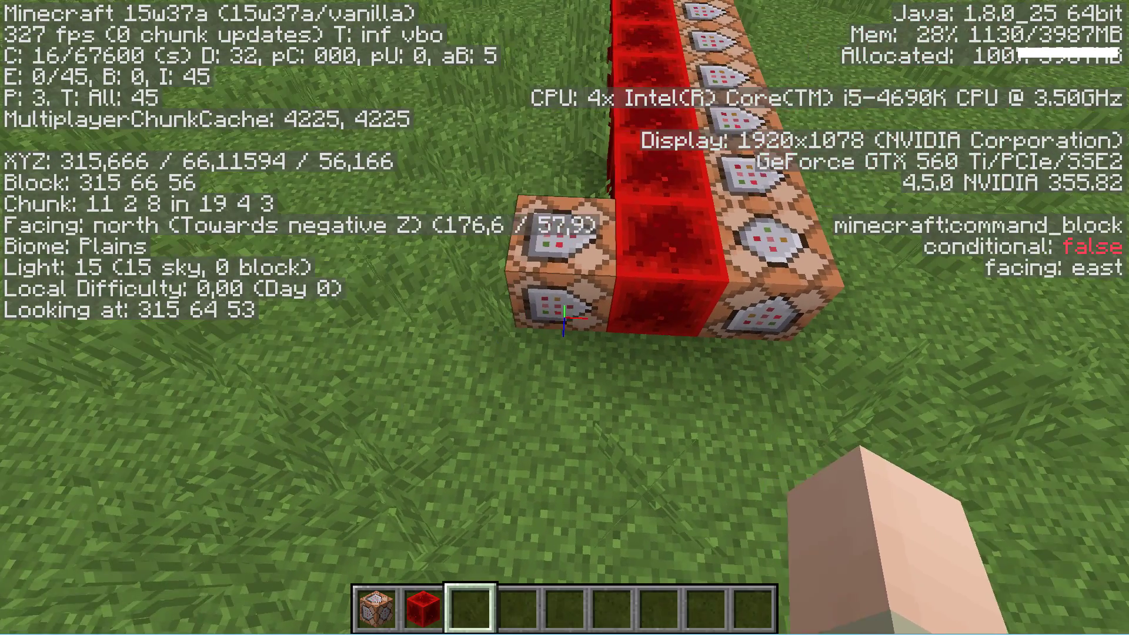
key(F3)
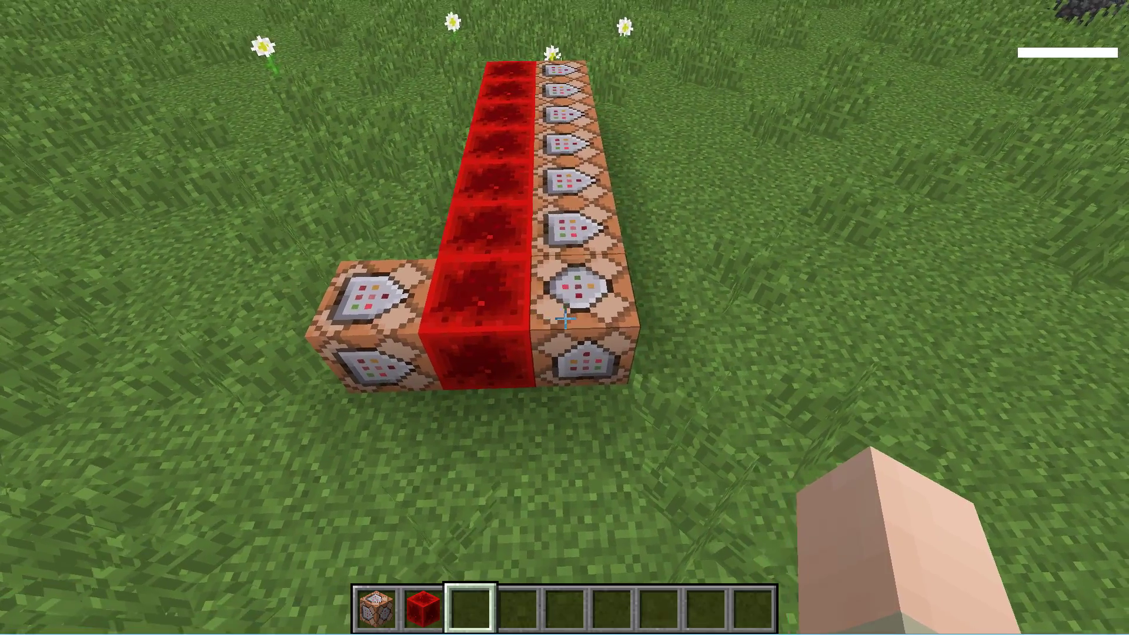
right_click(565, 319)
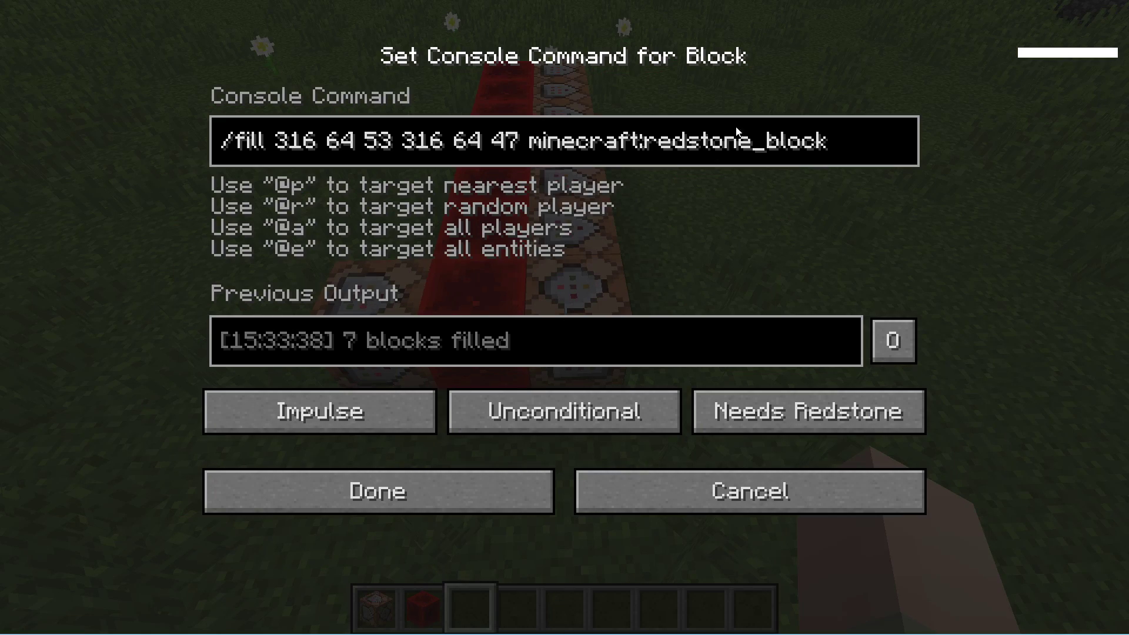
key(Escape)
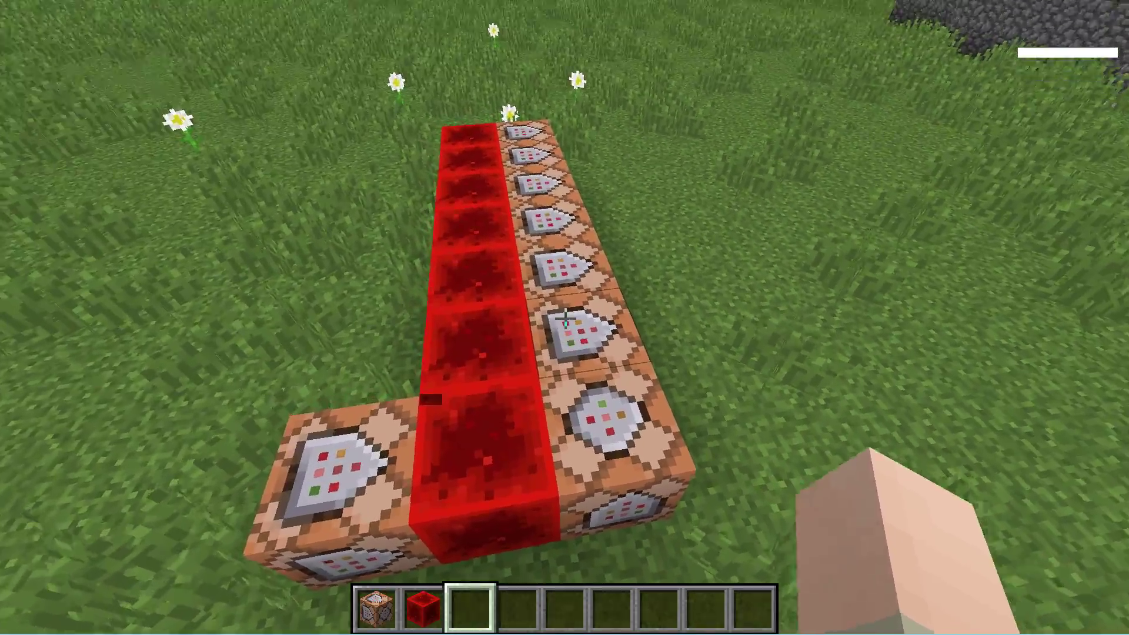
Step: Stop the clock by placing a block of redstone against its redstone-filling command block, and remove that block again
key(w)
key(s)
scroll(565, 318, up, 1)
key(s)
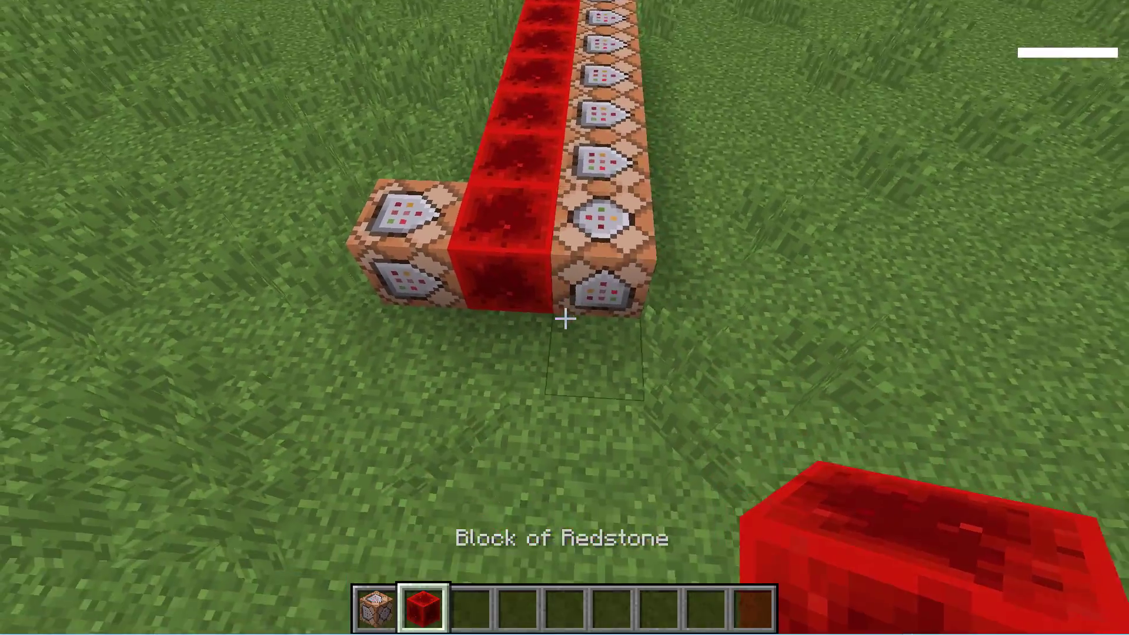
right_click(565, 319)
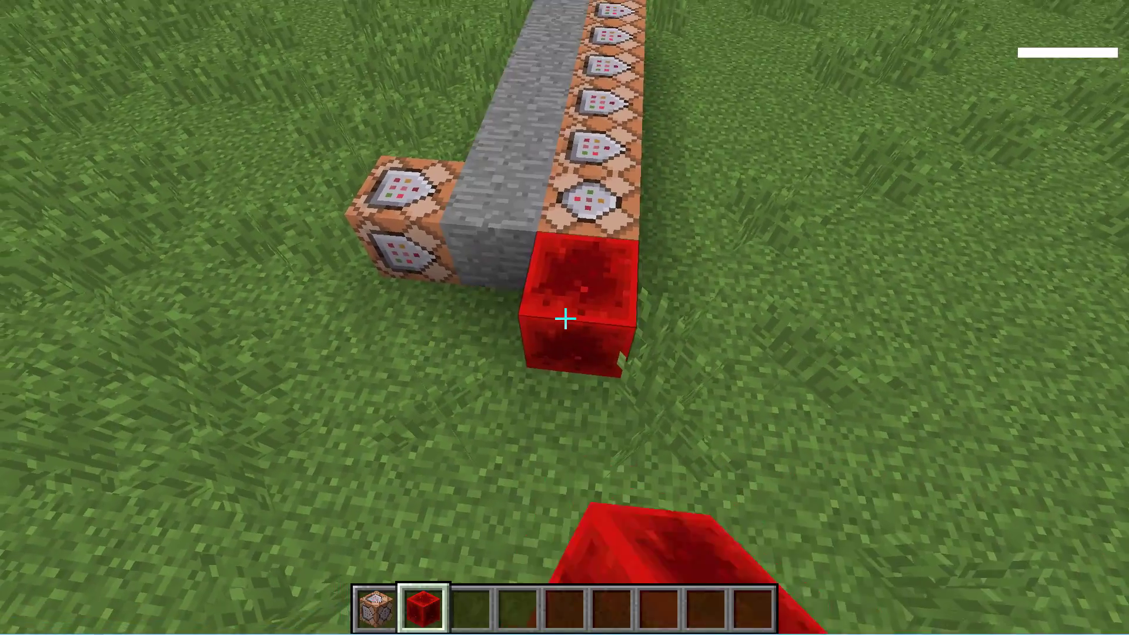
key(s)
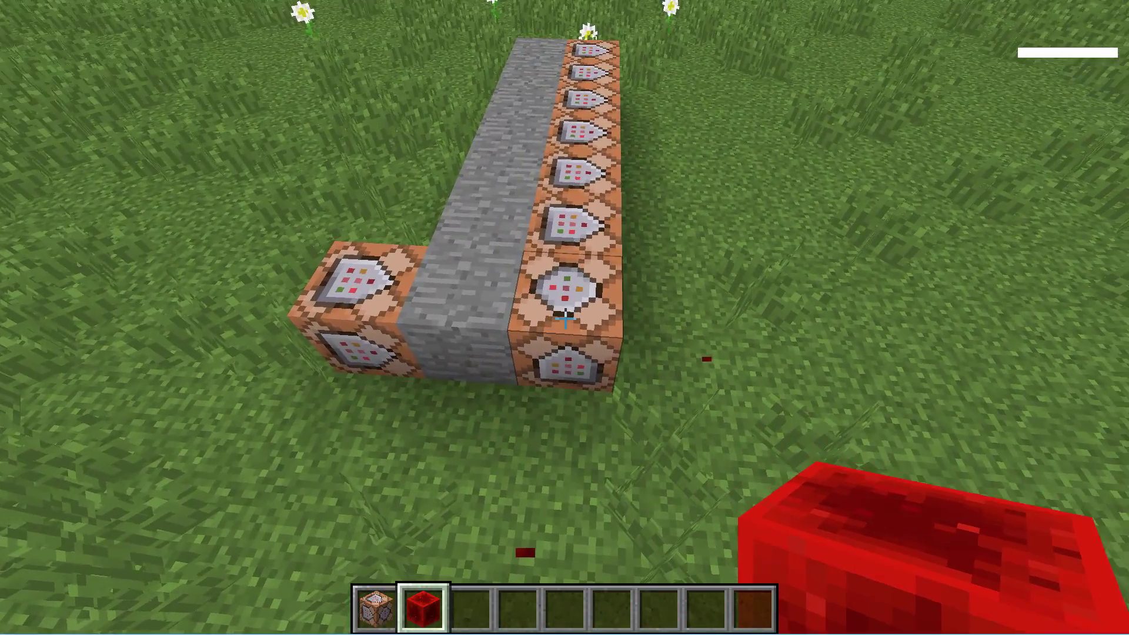
Step: Place a command block on the grass beside the old clock and change its type from Impulse to Repeat
scroll(565, 319, up, 1)
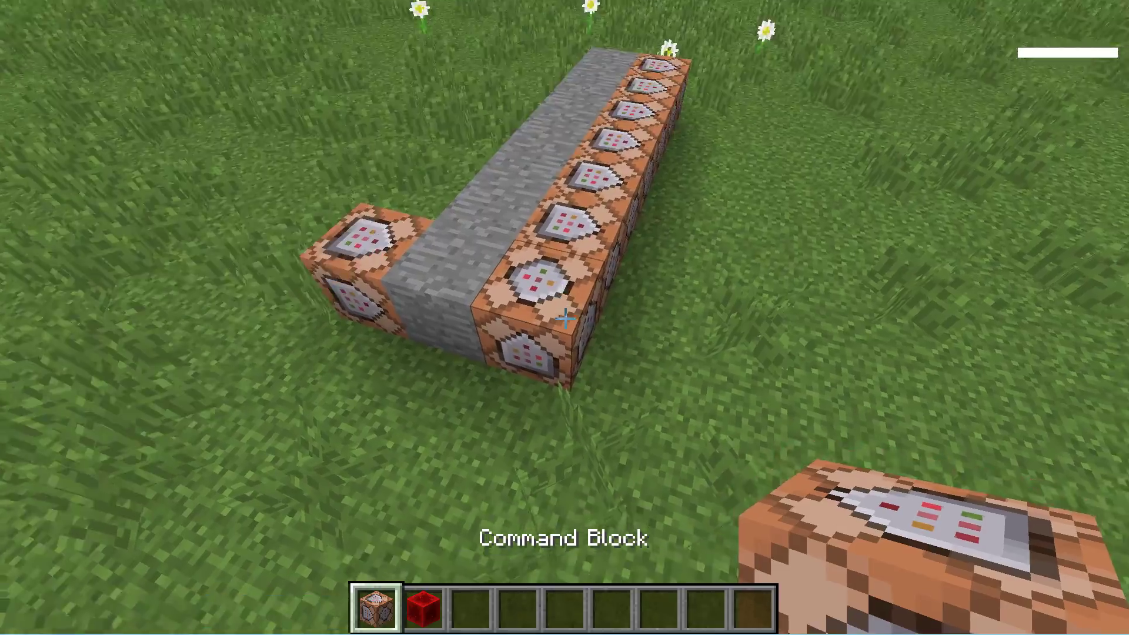
key(d)
key(shift)
click(565, 318)
click(565, 319)
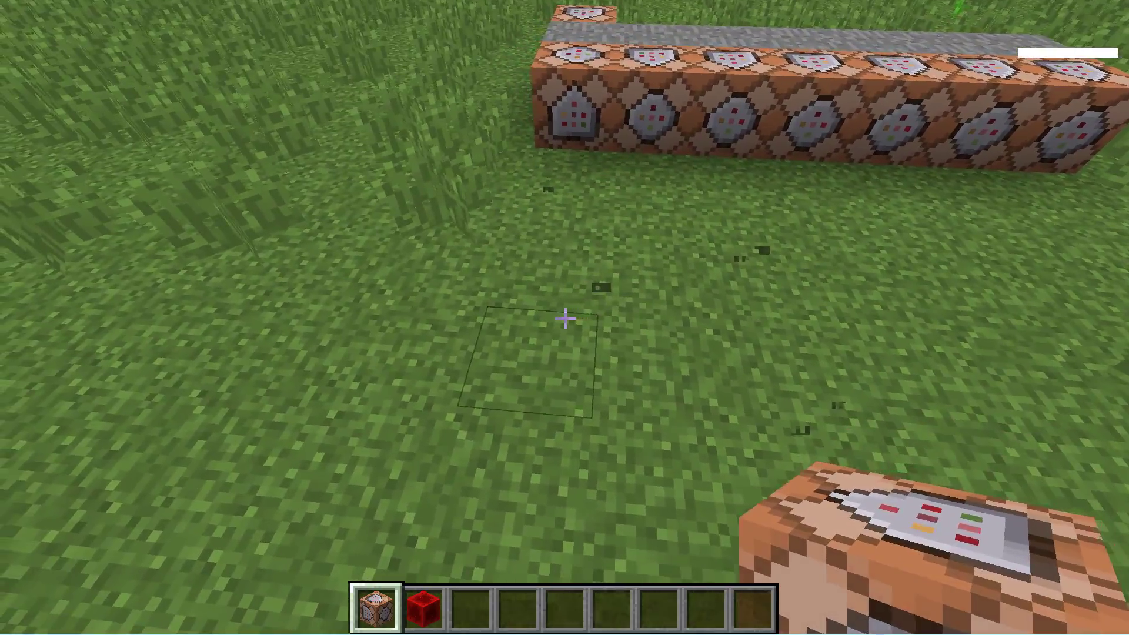
right_click(565, 319)
right_click(565, 318)
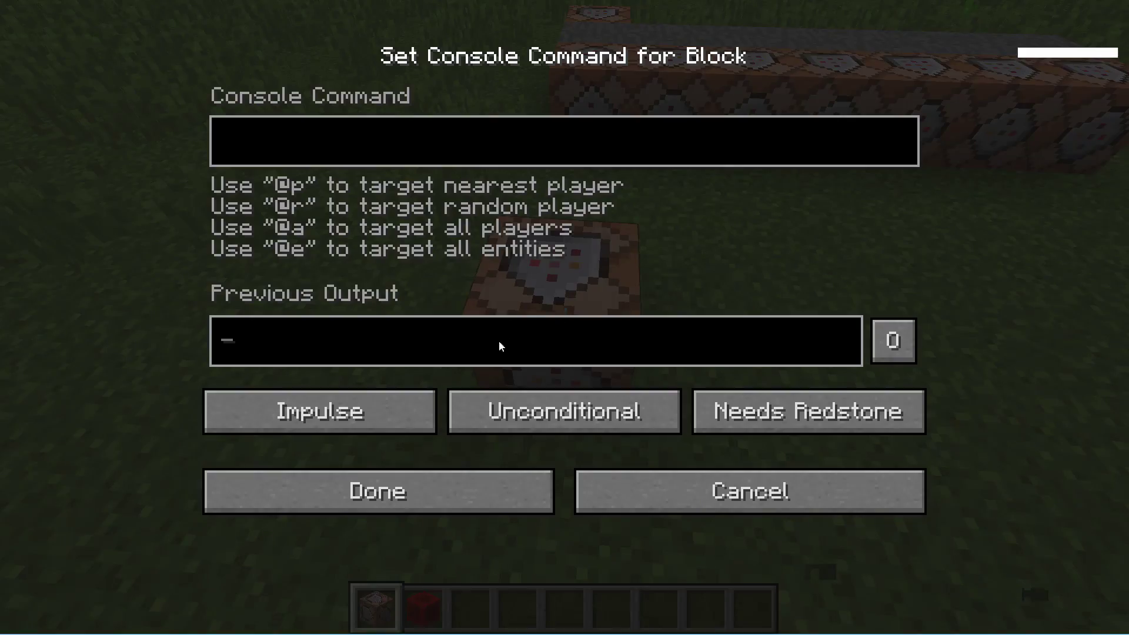
click(379, 421)
click(380, 419)
click(398, 505)
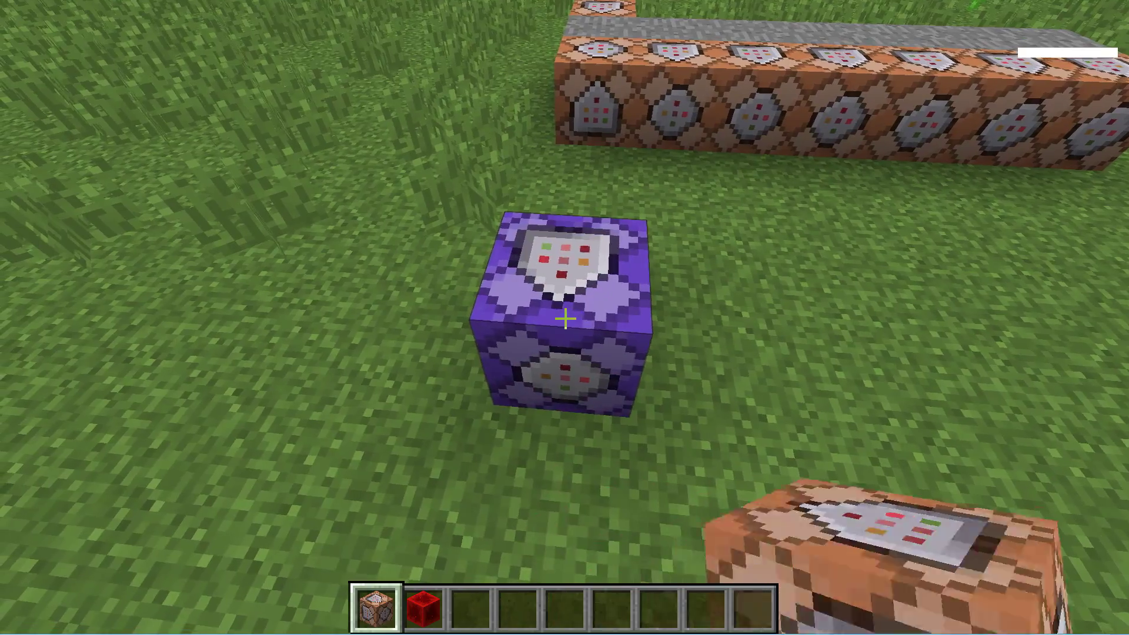
Step: Pick the repeating command block and extend it into a straight row of seven beside the old clock
middle_click(565, 319)
right_click(565, 318)
key(d)
right_click(565, 319)
right_click(565, 319)
right_click(565, 319)
click(565, 319)
right_click(564, 318)
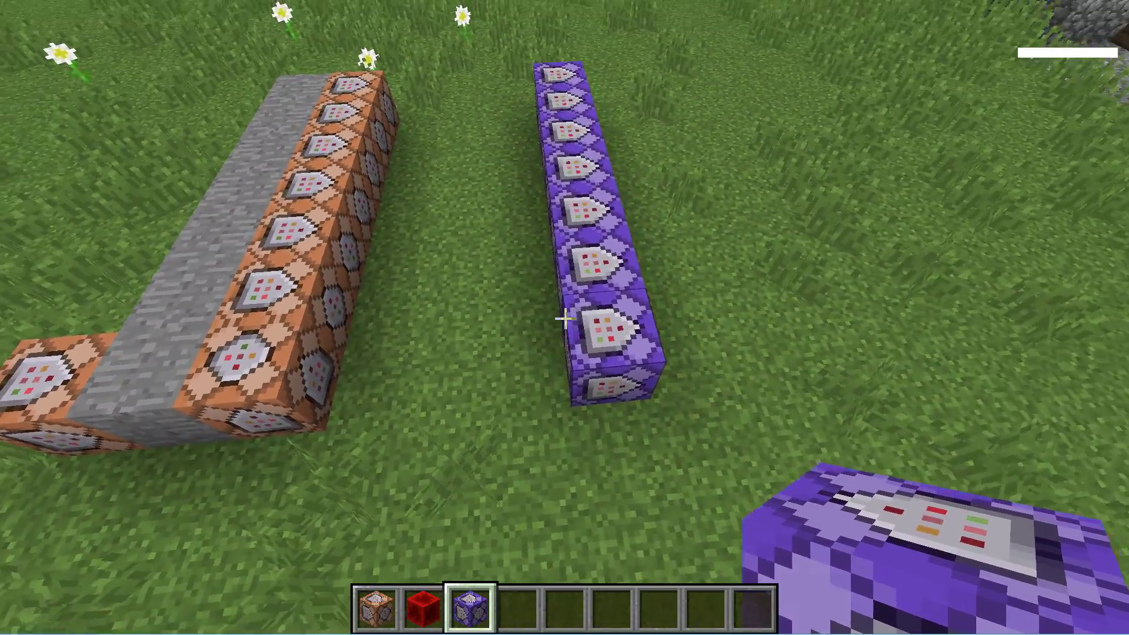
Step: Switch to the spreadsheet copy and review the instruction on start coordinates and the Start row's coordinate cells C16:G16
key(t)
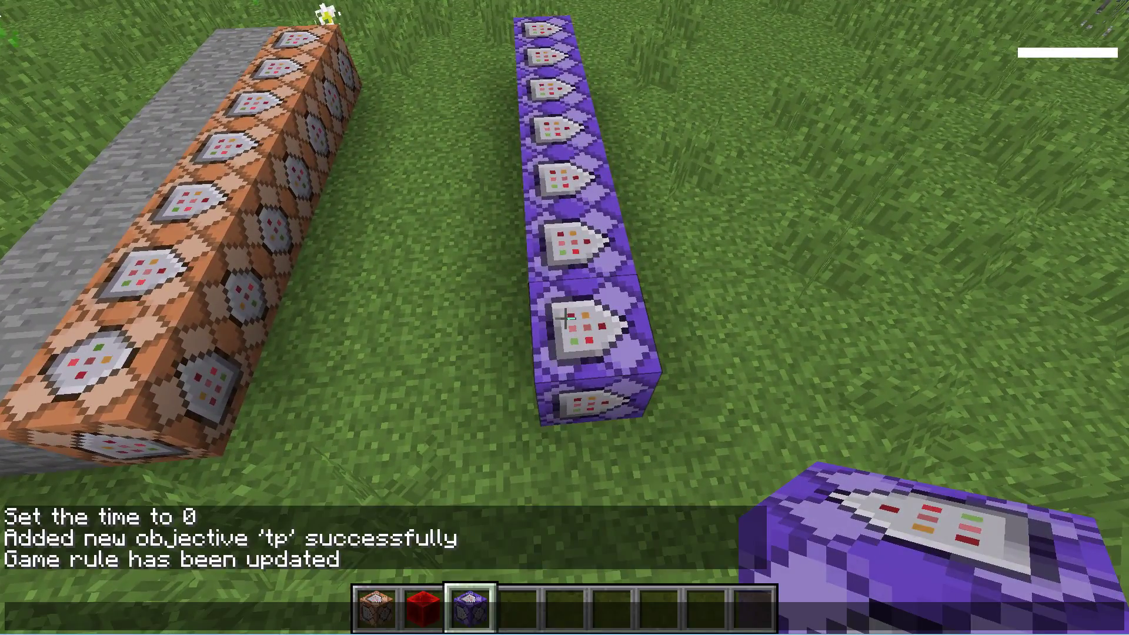
key(alt+Tab)
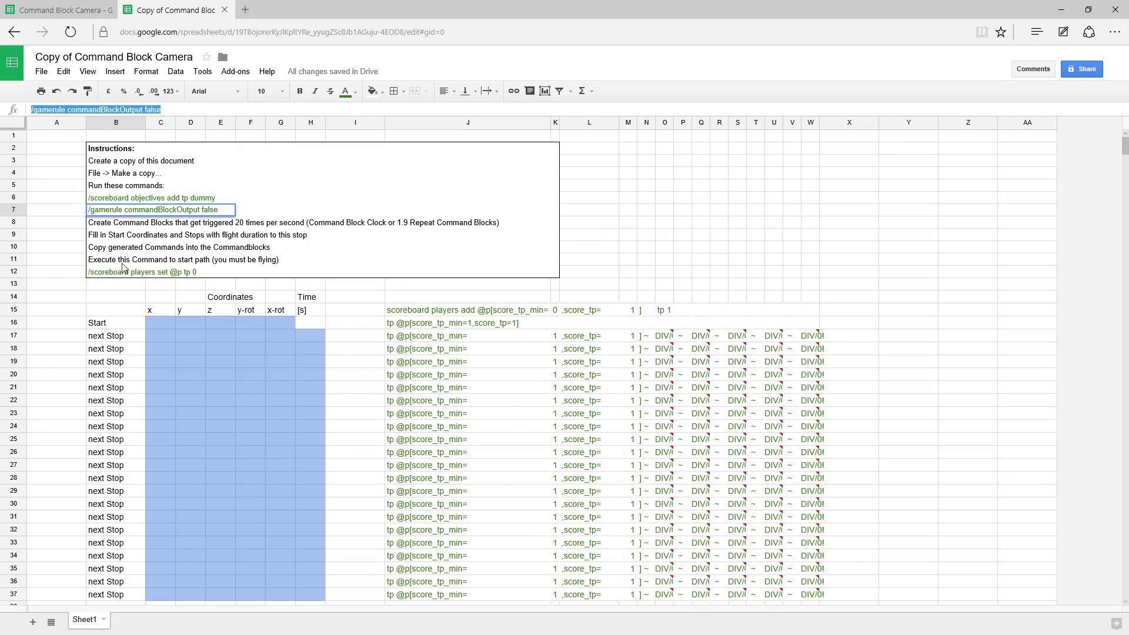
click(119, 239)
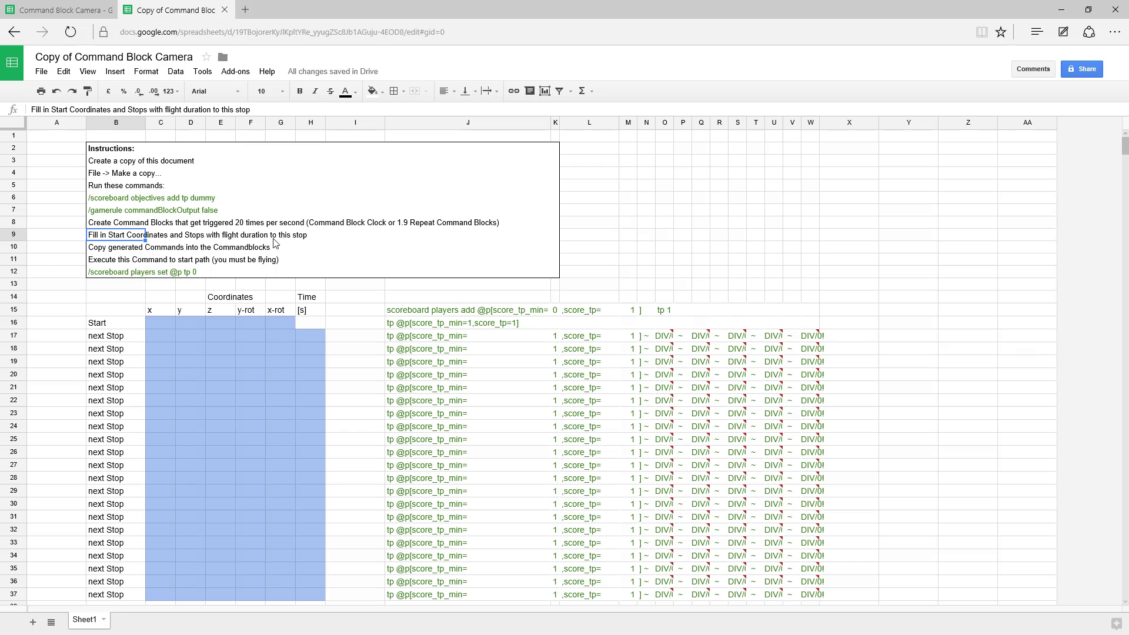
drag(156, 325, 279, 327)
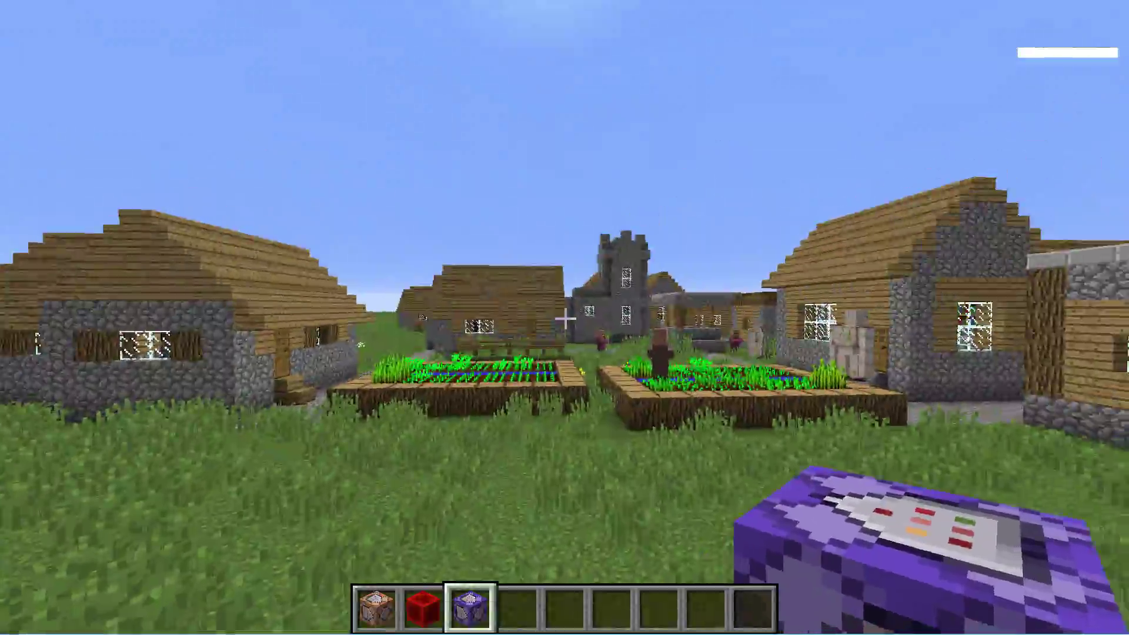
Step: Switch to Minecraft, fly up to a starting viewpoint overlooking the village, and turn on the debug coordinate display
key(space)
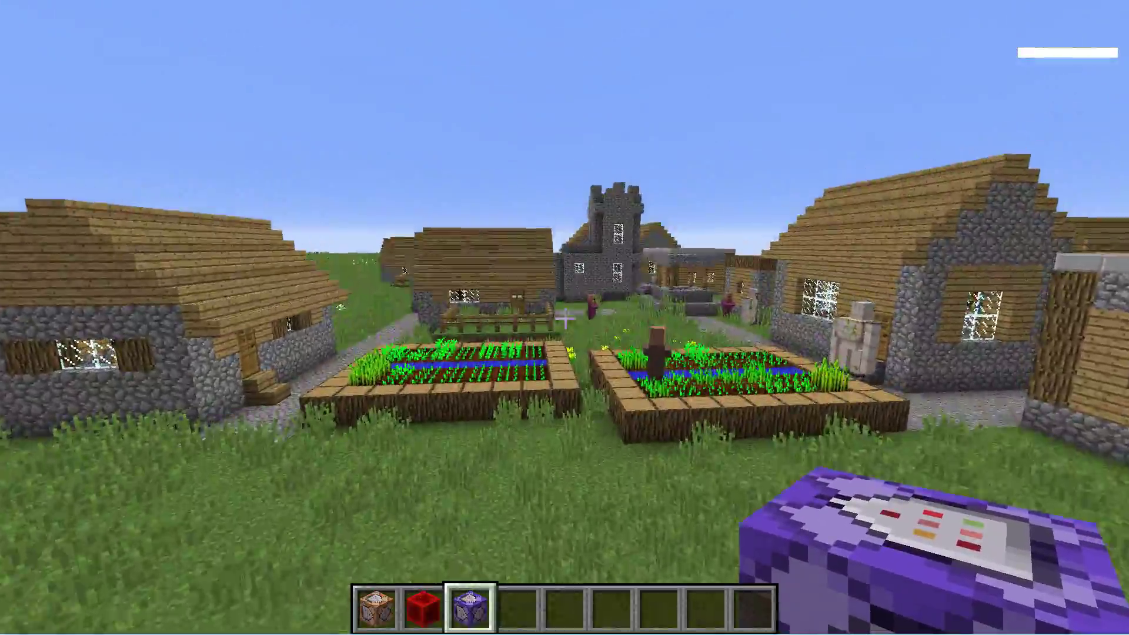
key(a)
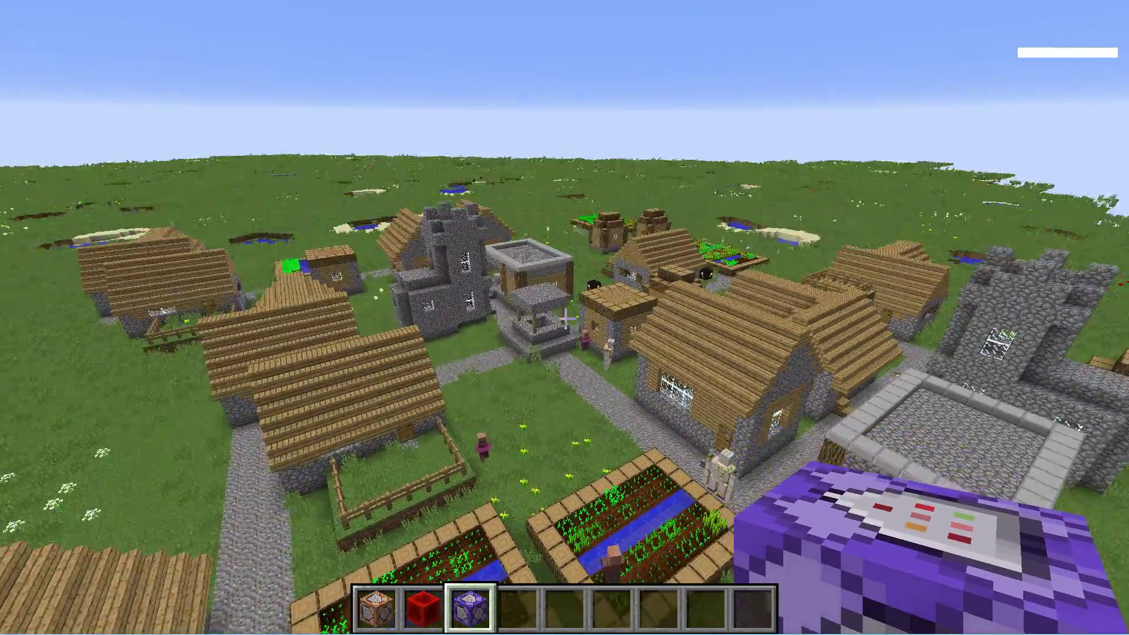
key(a)
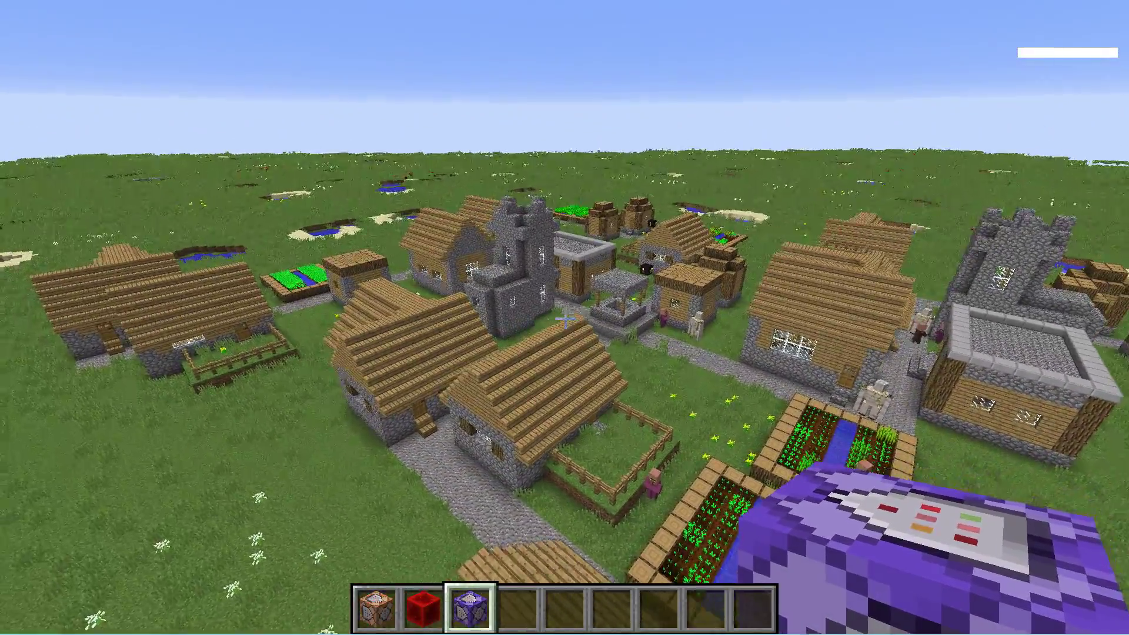
key(d)
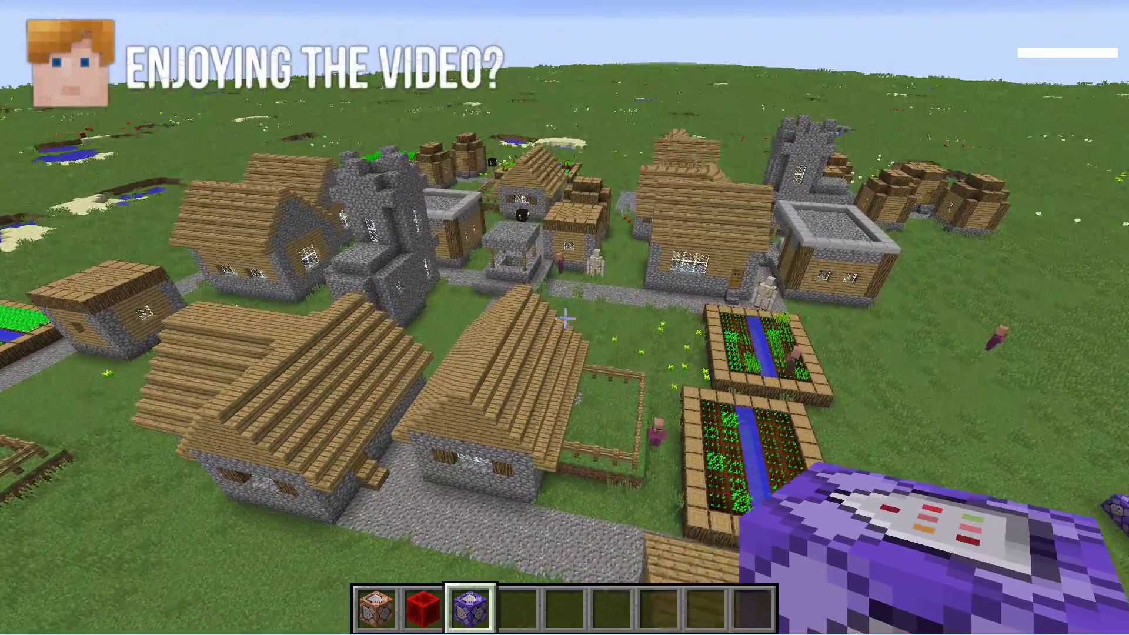
key(d)
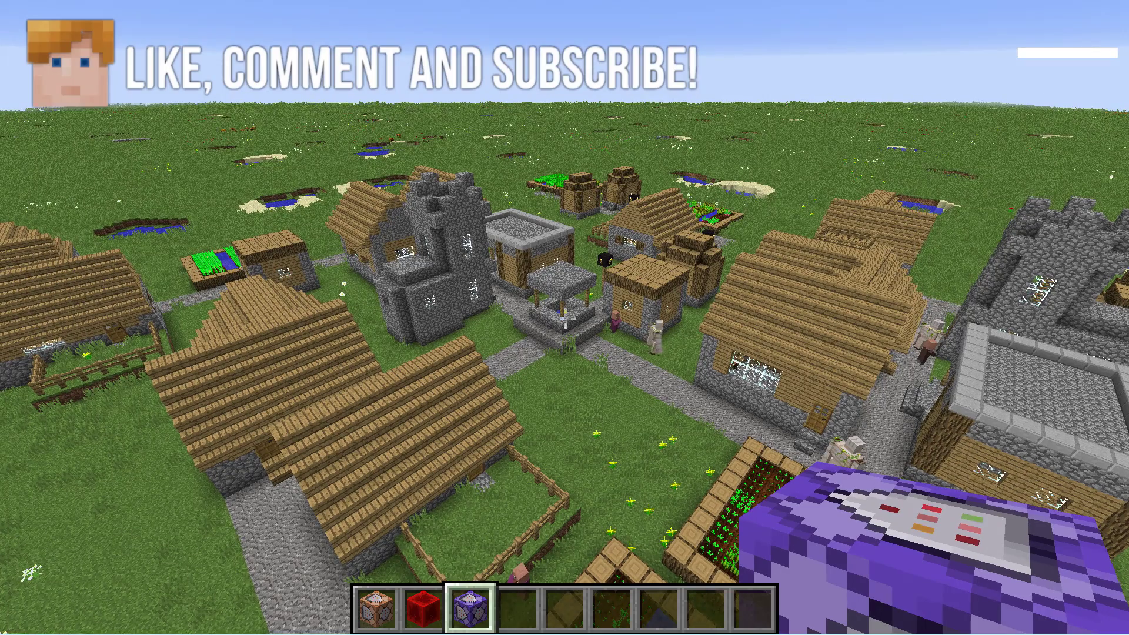
key(t)
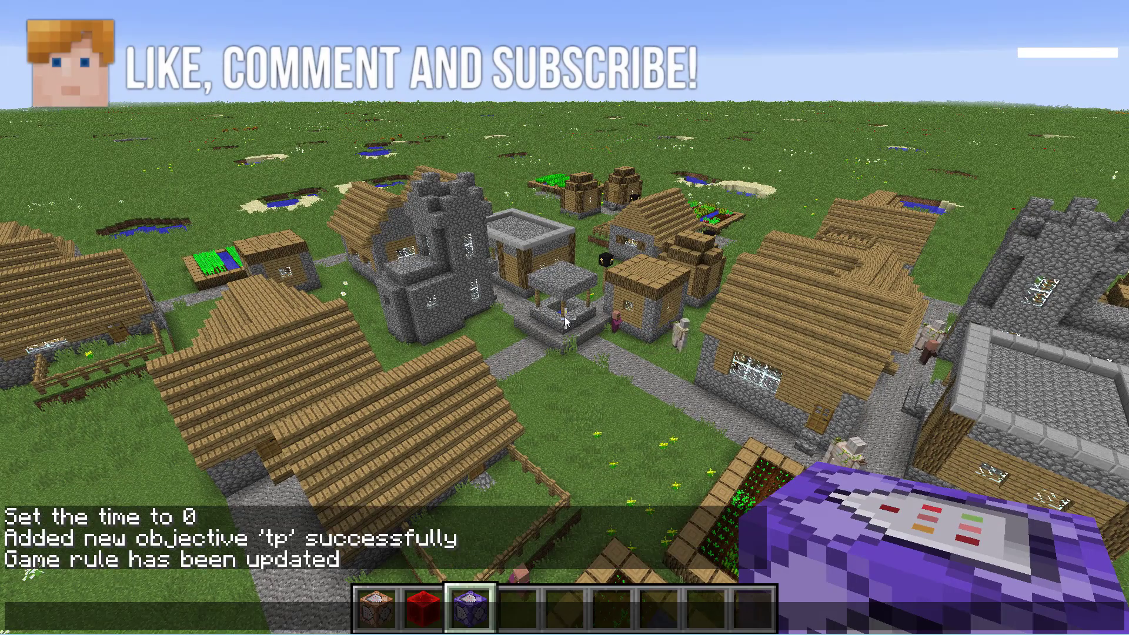
key(Escape)
key(F3)
Step: Enter the start coordinates in the spreadsheet's Start row: x 357, y 85, z 30, y-rot 0, x-rot 30
key(t)
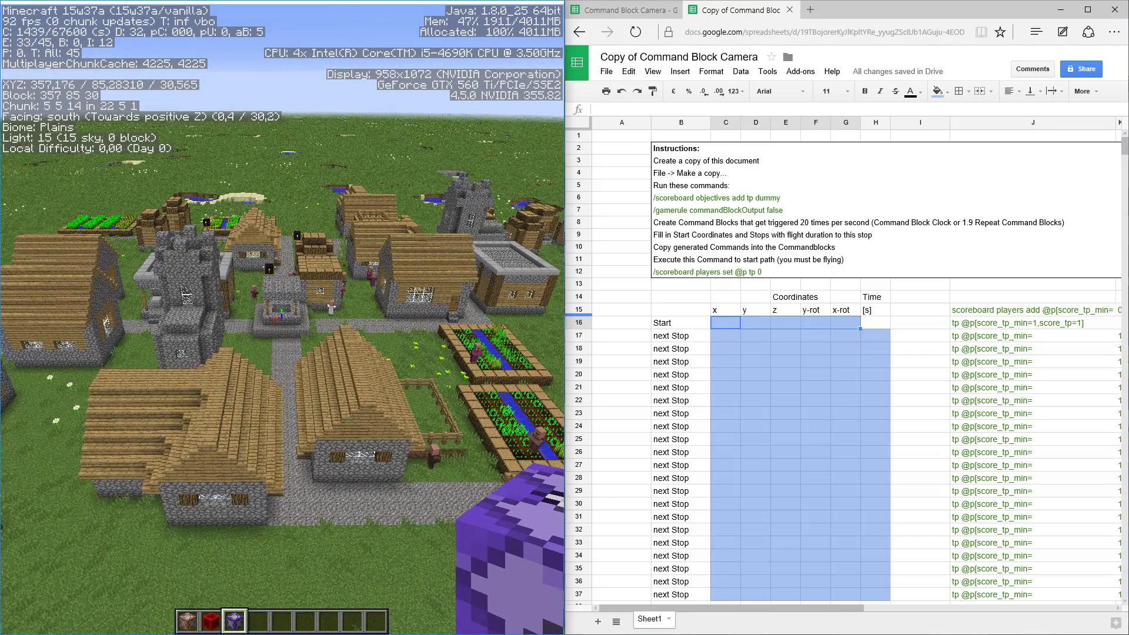
key(t)
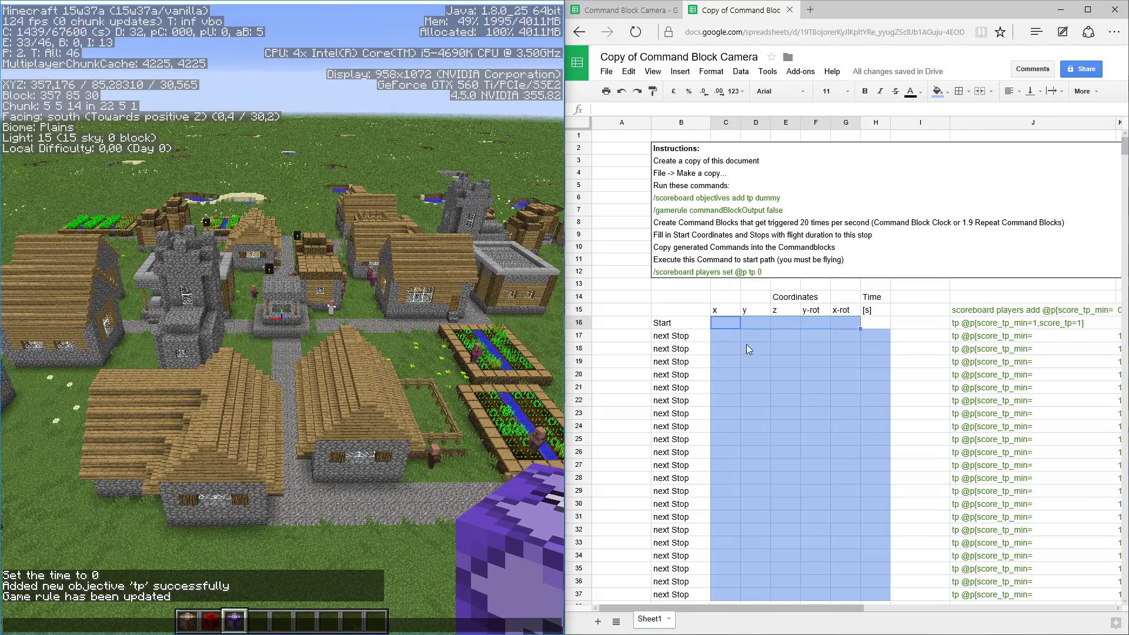
click(725, 323)
text(357)
key(Tab)
text(85)
key(Tab)
text(30	0	30)
key(Return)
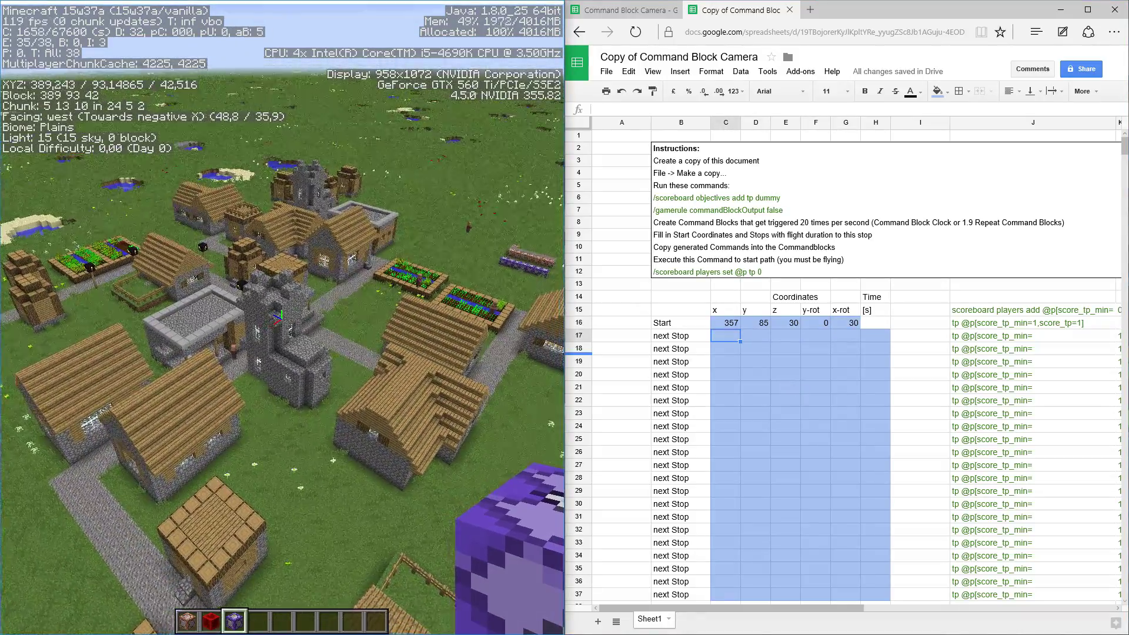
Step: Fill in the first stop in row 17 with x 392, y 97, z 46, y-rot 58 and x-rot 38
text(392)
key(Tab)
text(97)
key(Tab)
text(46)
key(Tab)
text(58)
key(Tab)
text(38)
key(Return)
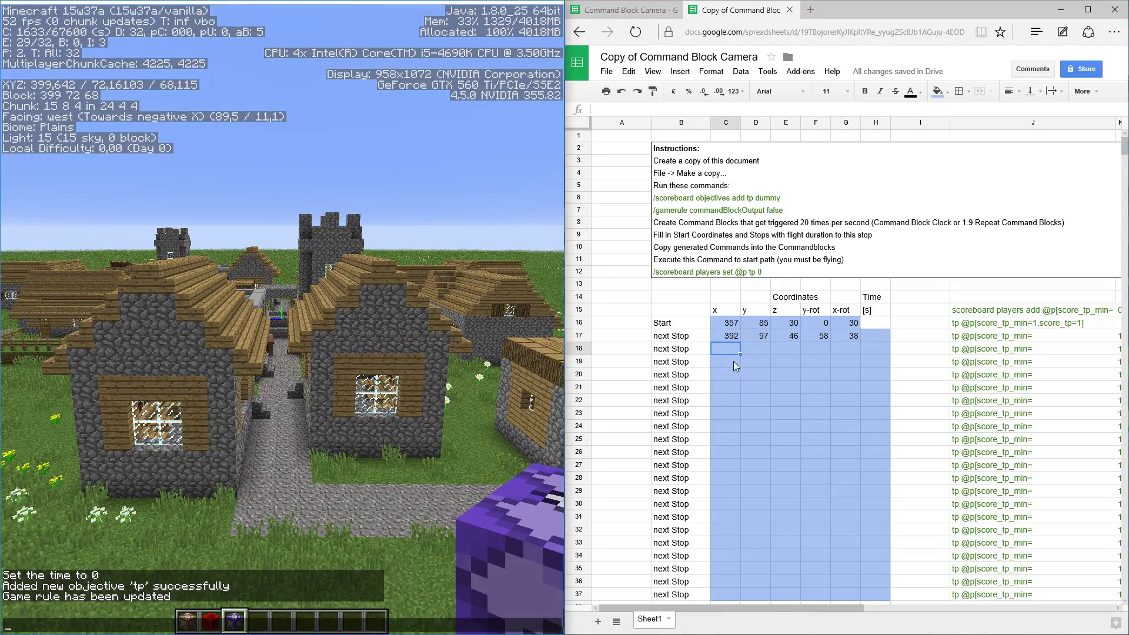
Step: Fill in the second stop in row 18 with x 399, y 72, z 68, y-rot 90 and x-rot 11
click(725, 350)
text(399)
key(Tab)
text(72)
key(Tab)
text(68)
key(Tab)
text(90)
key(Tab)
text(11)
key(Return)
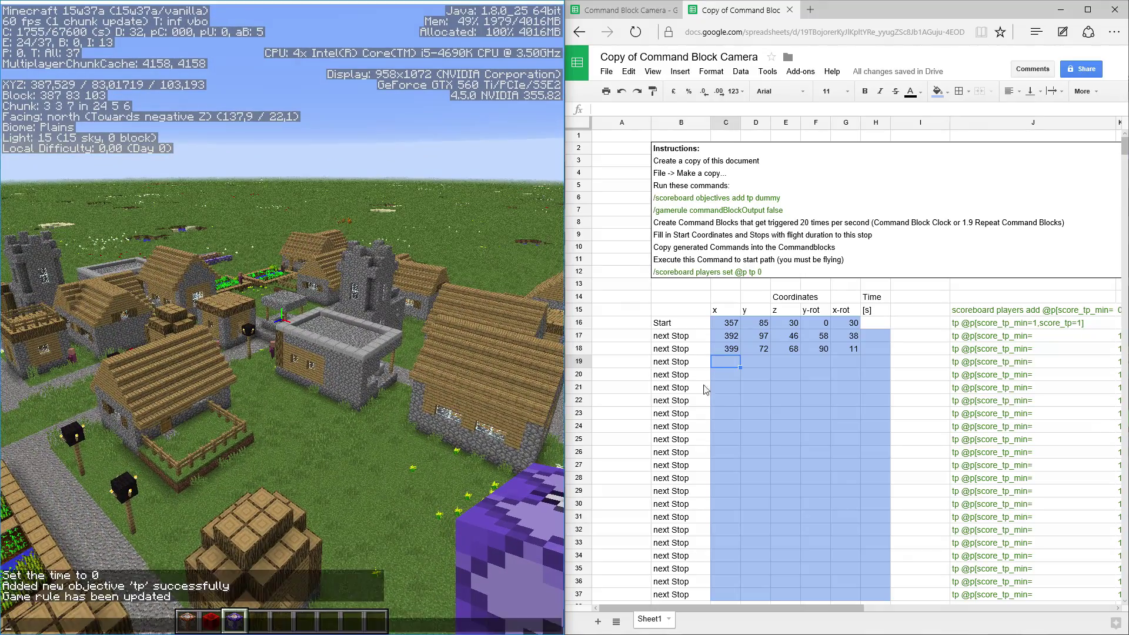
Step: Fill in the third stop in row 19 with x 387, y 83, z 103, y-rot 137 and x-rot 22
text(387)
key(Tab)
text(83)
key(Tab)
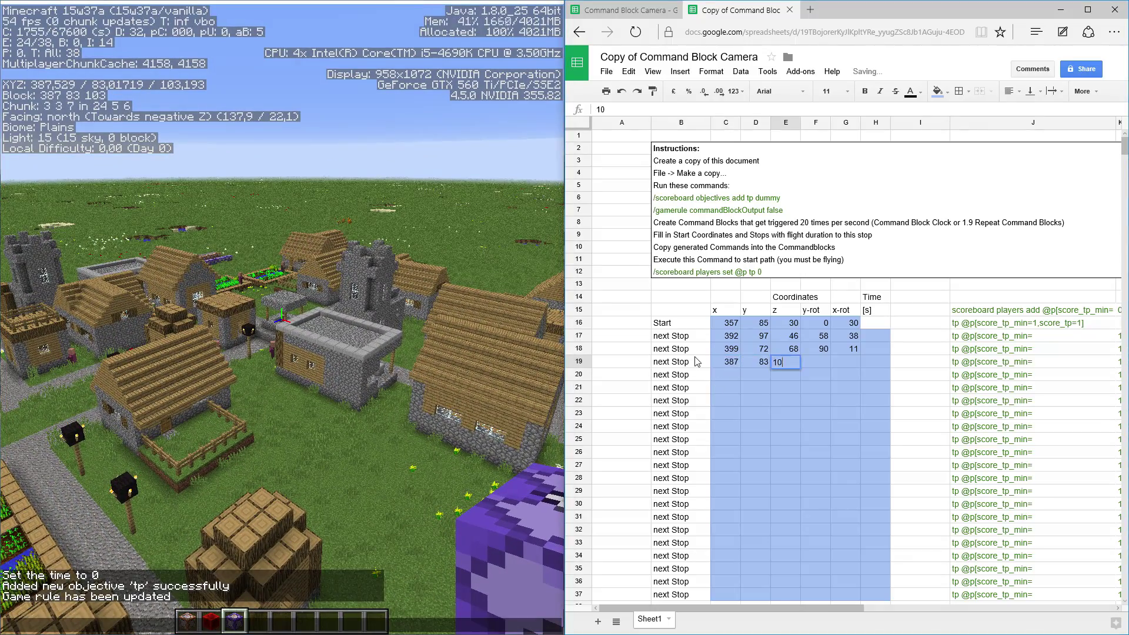
text(103)
key(Tab)
text(137	22)
key(Return)
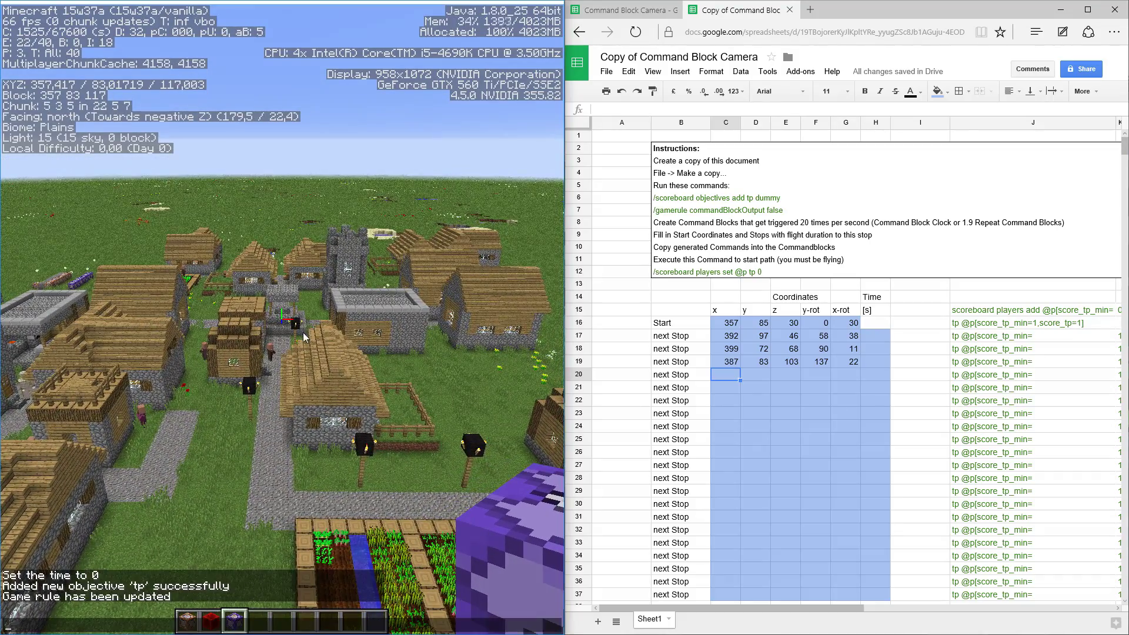
Step: Fill in the fourth stop in row 20 with x 357, y 83, z 117, y-rot 180 and x-rot 22
click(725, 383)
text(357)
key(Tab)
text(83)
key(Tab)
text(117)
key(Tab)
text(180)
key(Tab)
text(22)
key(Return)
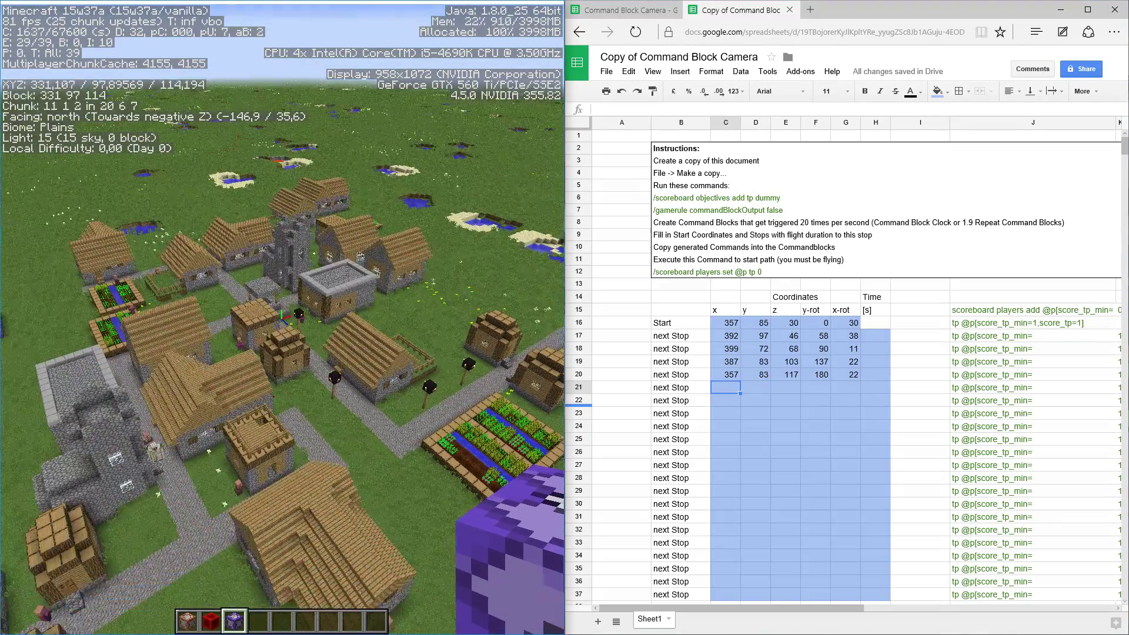
Step: Fly to the last viewpoint and fill in row 21 with x 316, y 98, z 111, y-rot -136 and x-rot 30
key(a)
text(t)
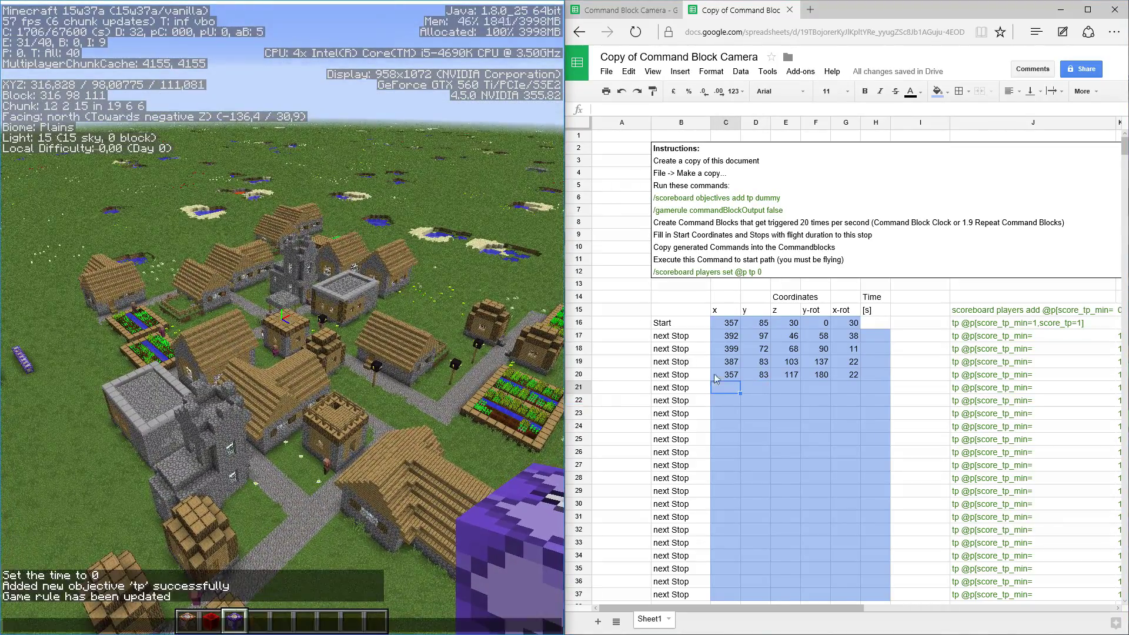
text(316)
key(Tab)
text(98)
key(Tab)
text(111)
key(Tab)
text(-136)
key(Tab)
text(30)
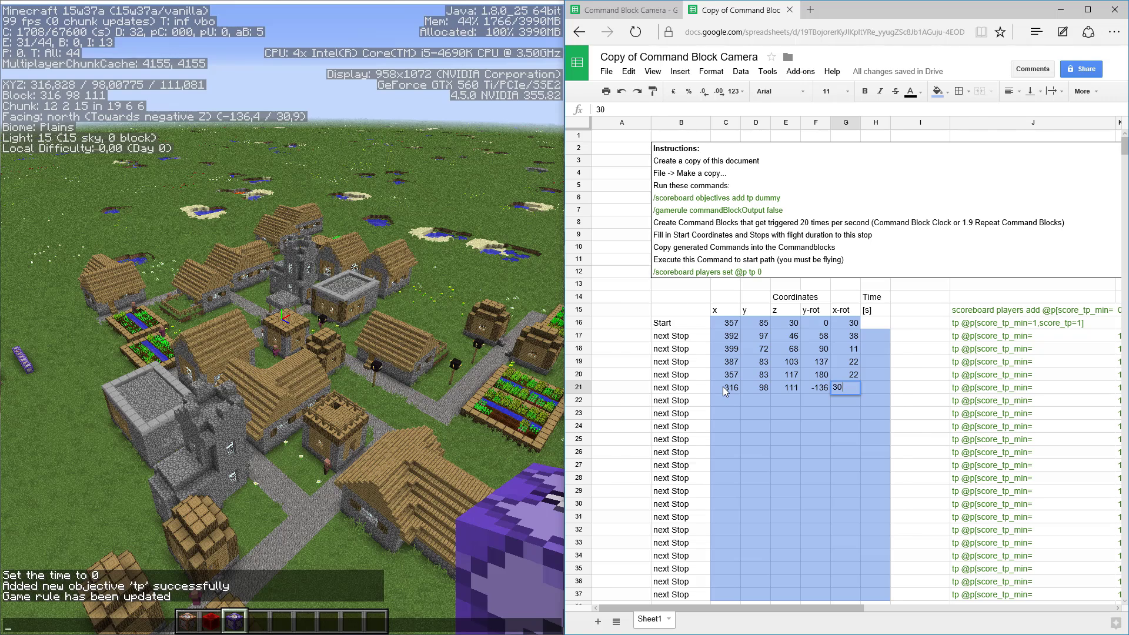
text(t)
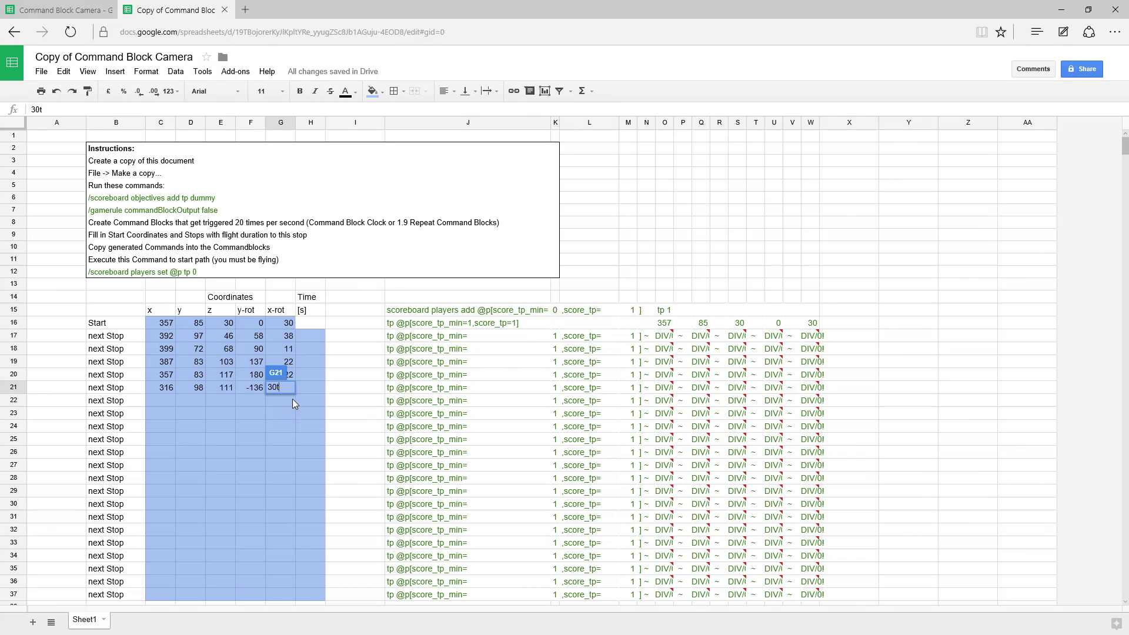
click(275, 413)
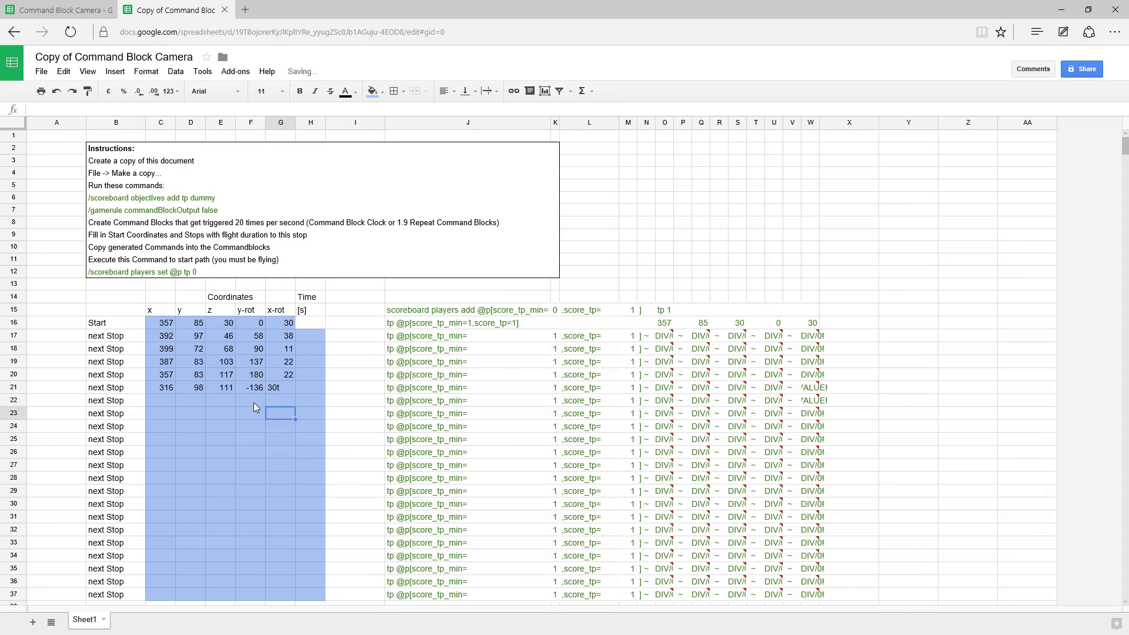
Step: Convert the negative y-rot of the fifth stop in F21 to a positive angle with the formula =-136+360
click(255, 377)
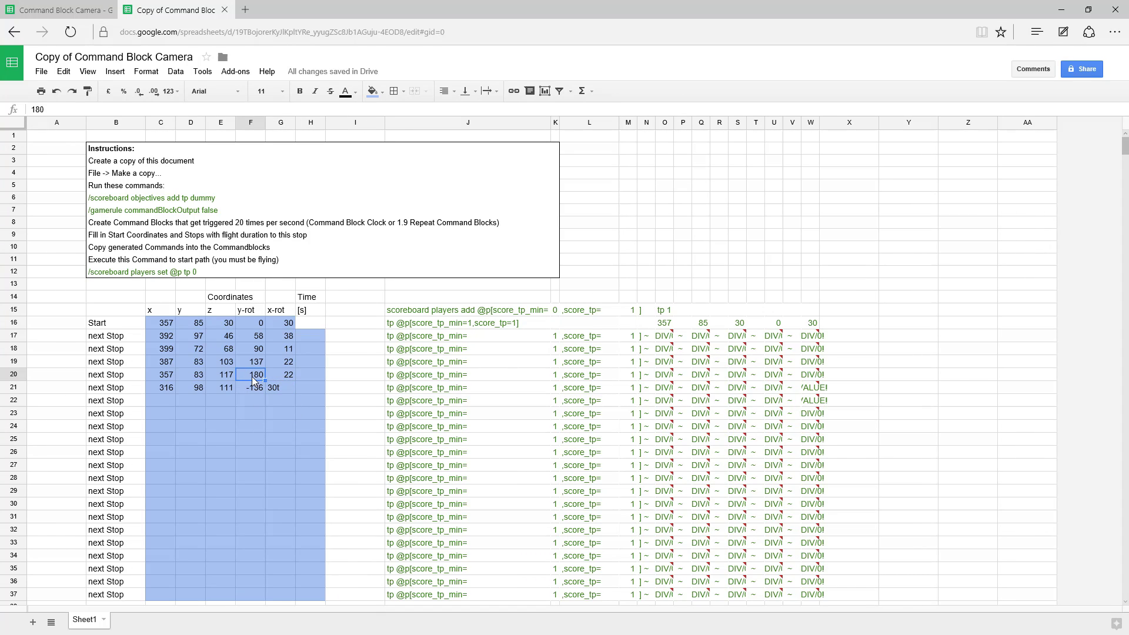
click(254, 390)
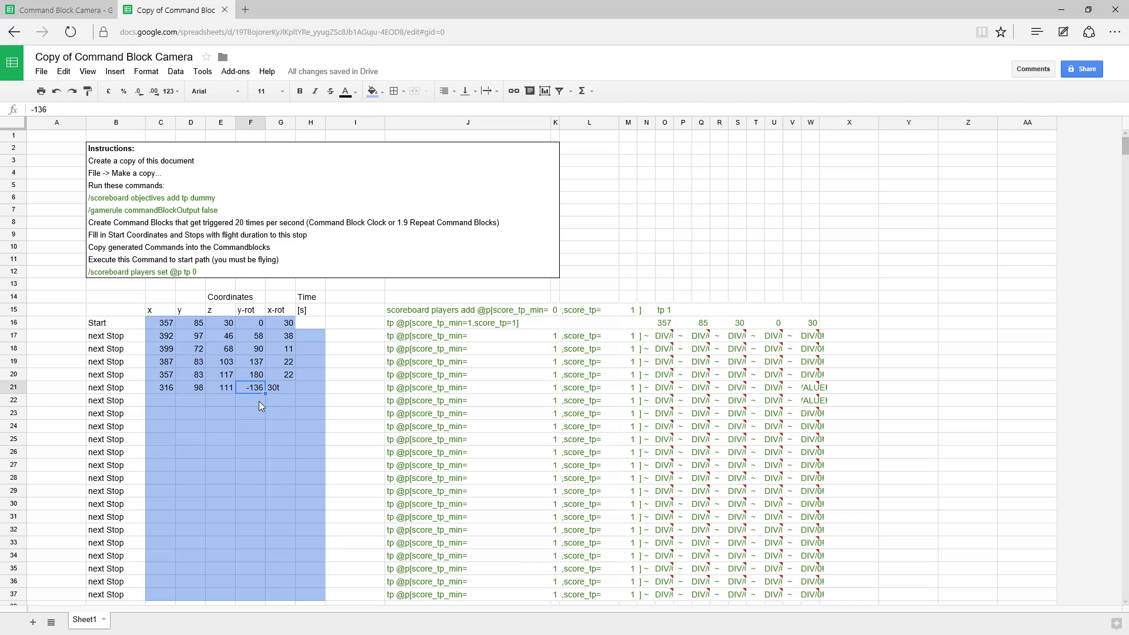
click(63, 110)
text(=)
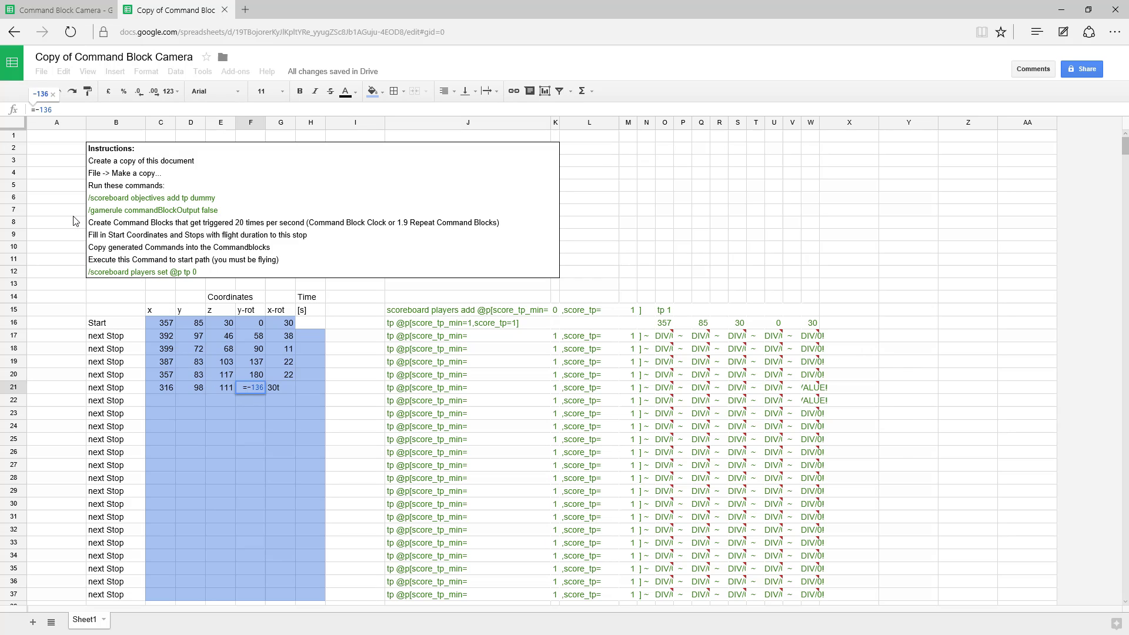
text(360)
key(Return)
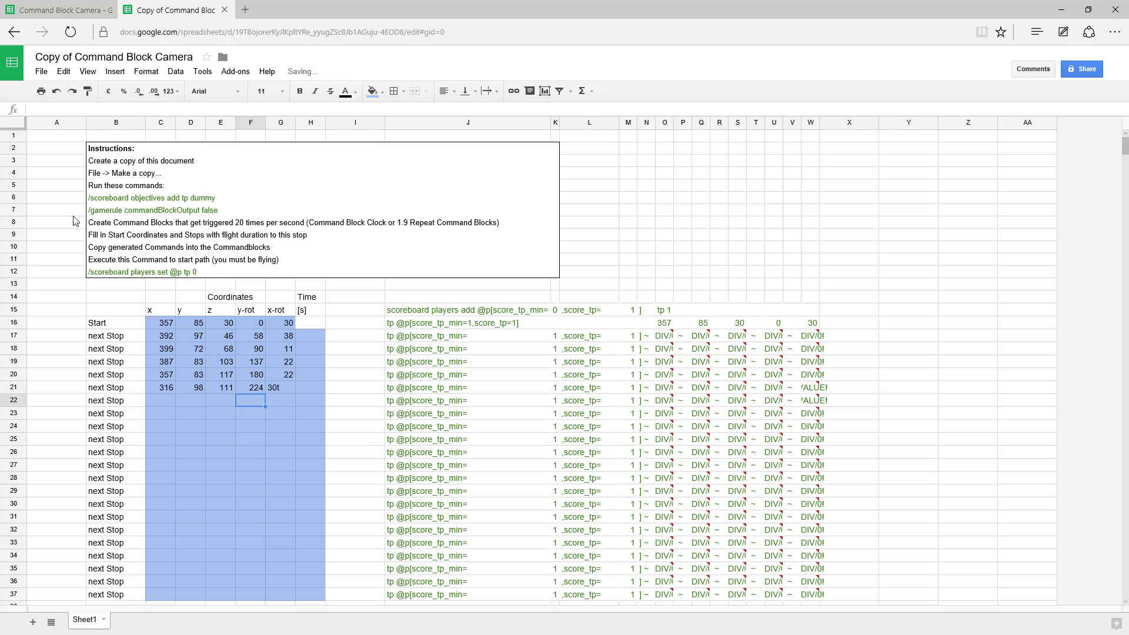
Step: Correct the fifth stop's x-rot in G21 to 30 by removing the stray letter t
key(Up)
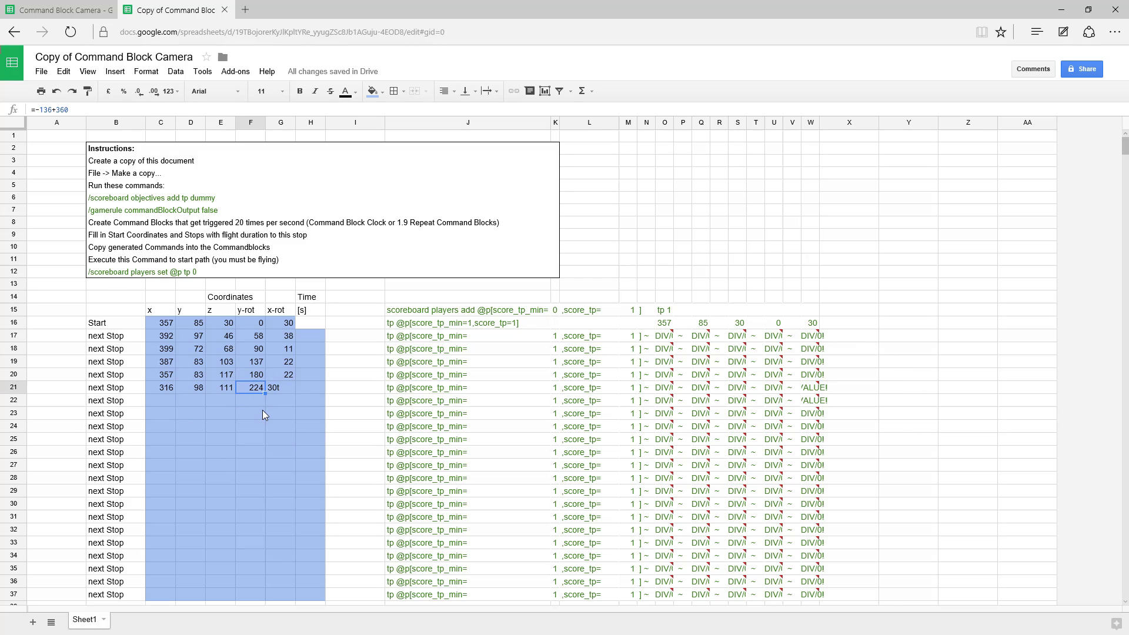
key(Right)
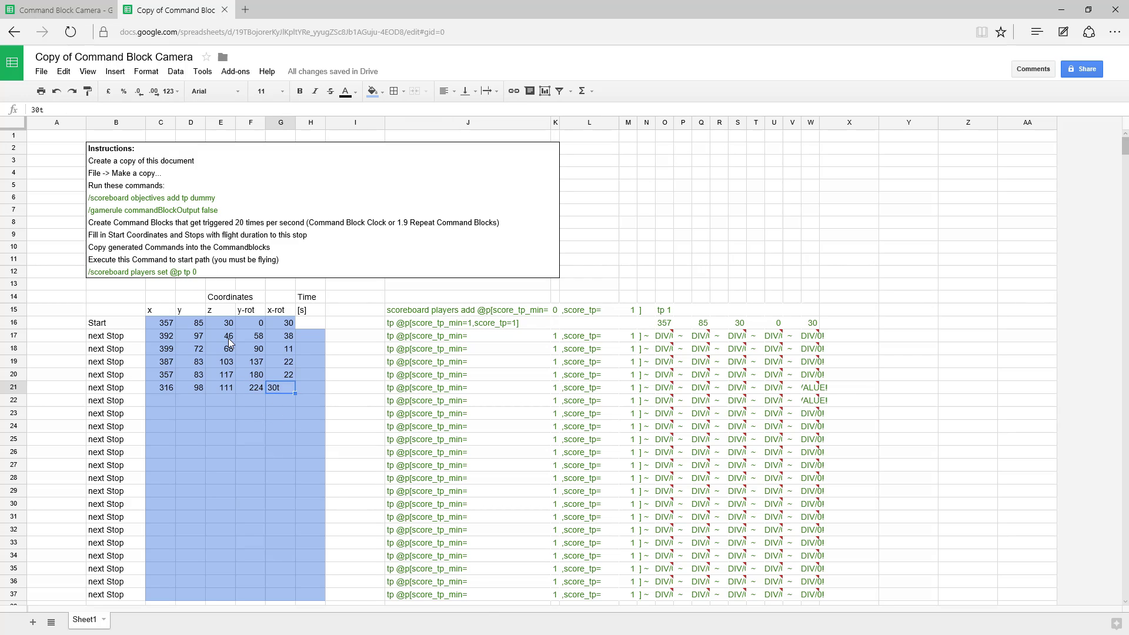
key(Return)
key(BackSpace)
key(Tab)
Step: Enter flight times of 5, 5, 7, 6 and 9 seconds for the five stops in H17:H21
key(Up)
key(Up)
key(Up)
key(Up)
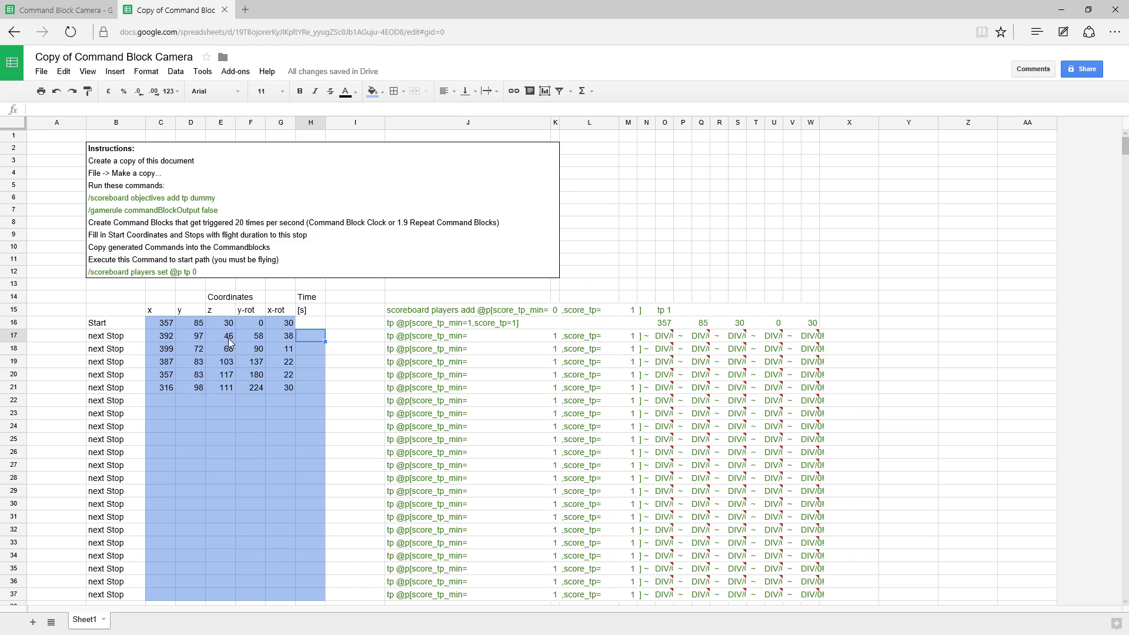
text(5)
key(Return)
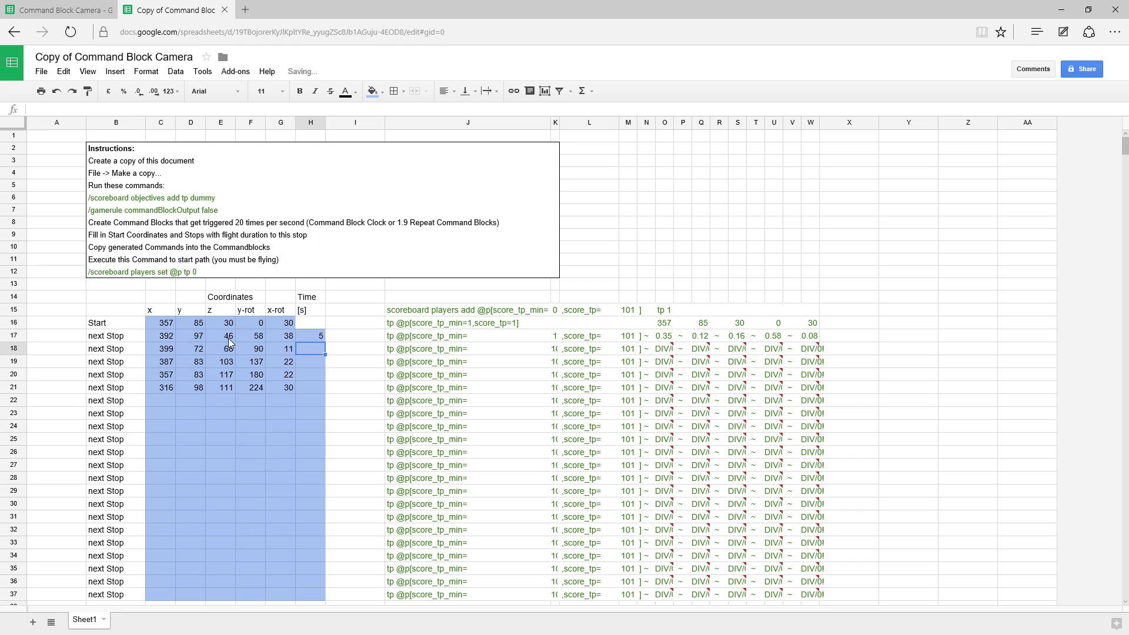
text(5)
key(Return)
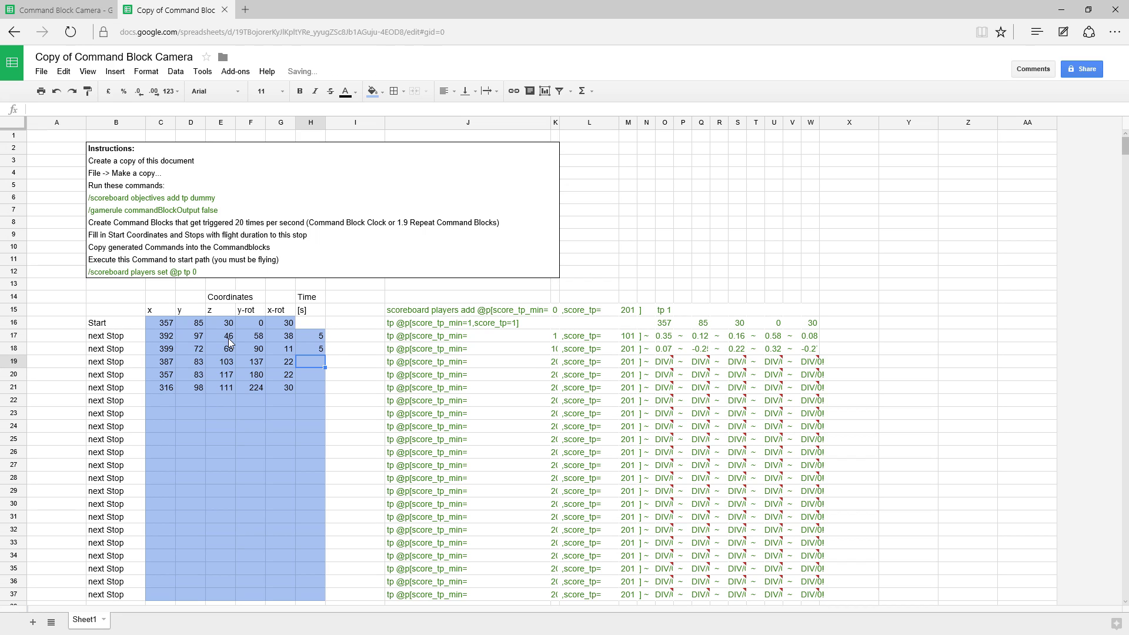
text(7)
key(Return)
text(6)
key(Return)
text(5)
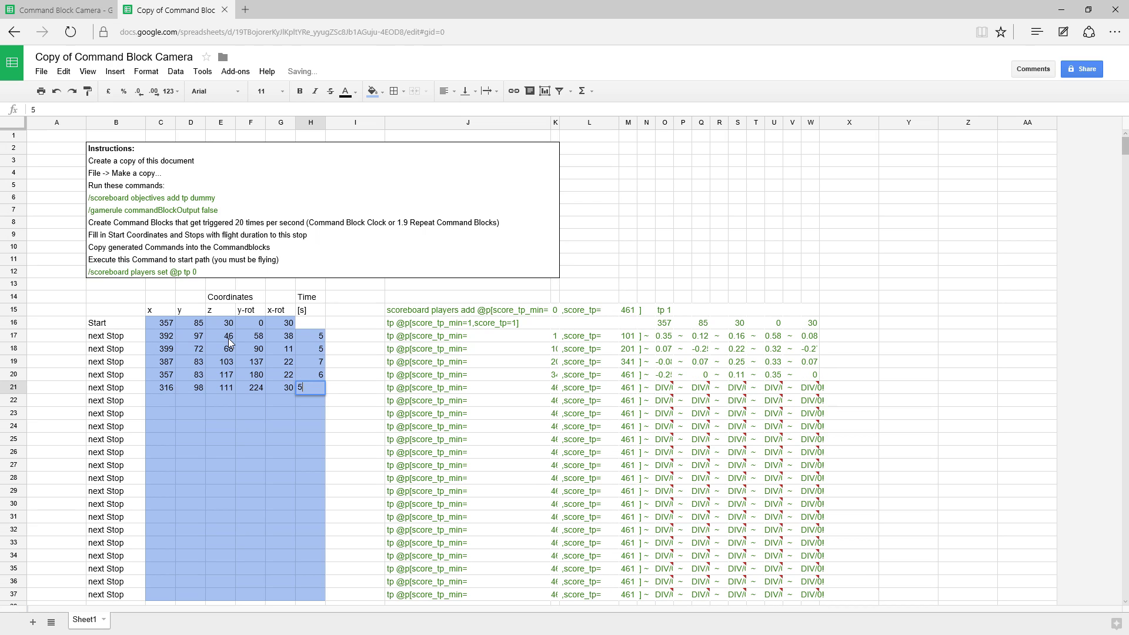
key(Escape)
key(Return)
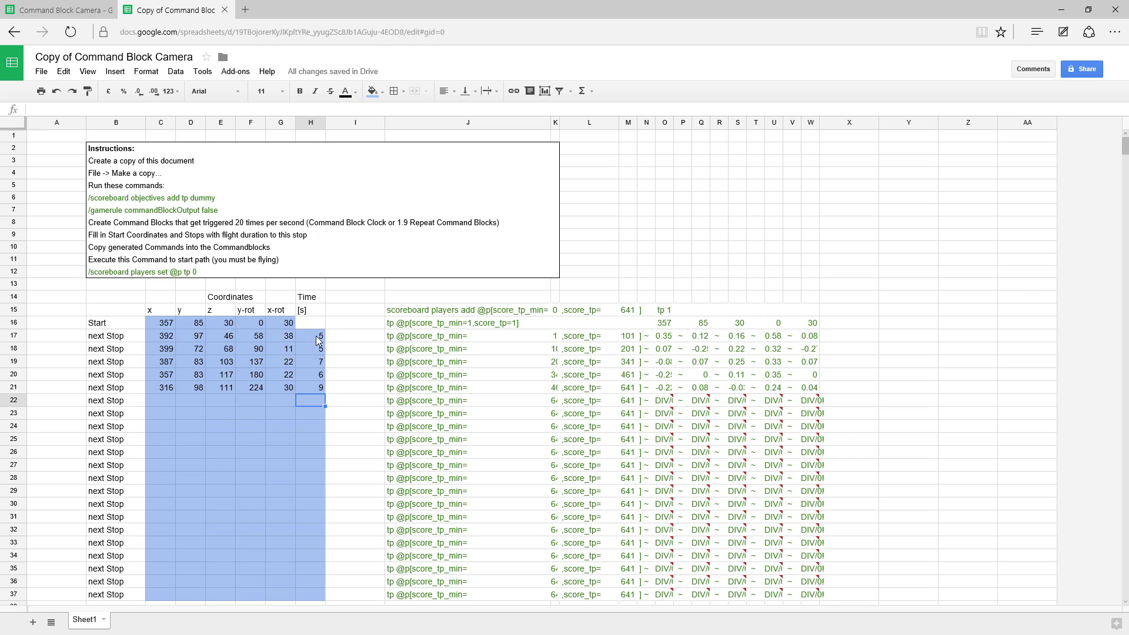
Step: Try a flight time of 20 seconds for the first stop in H17, and undo the change
click(317, 340)
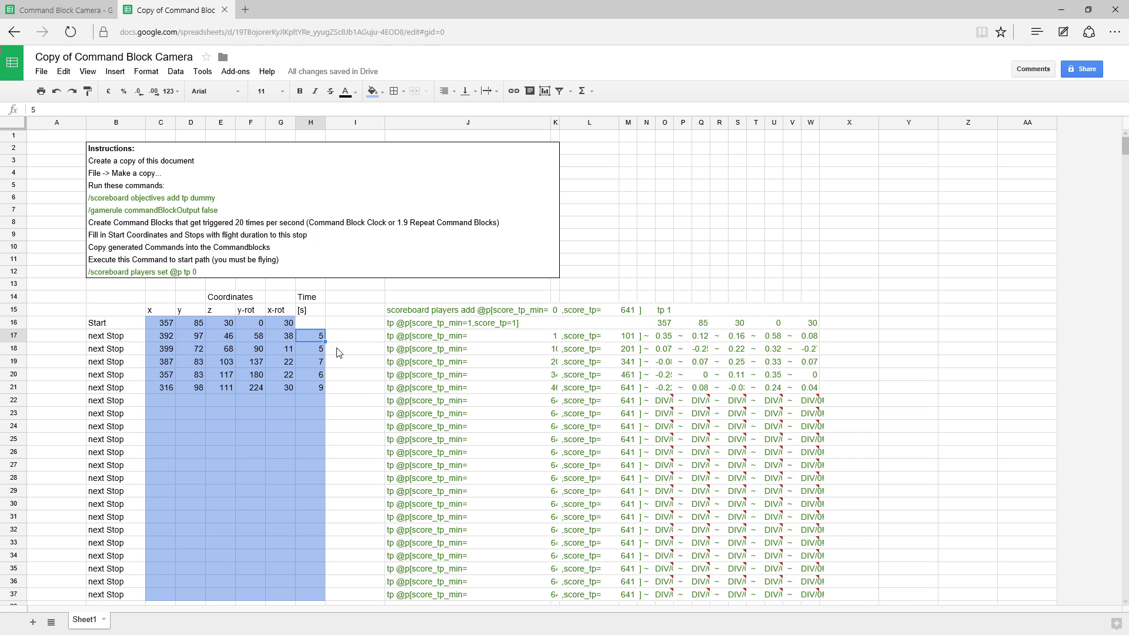
text(20)
key(Return)
key(Up)
key(ctrl+z)
click(347, 376)
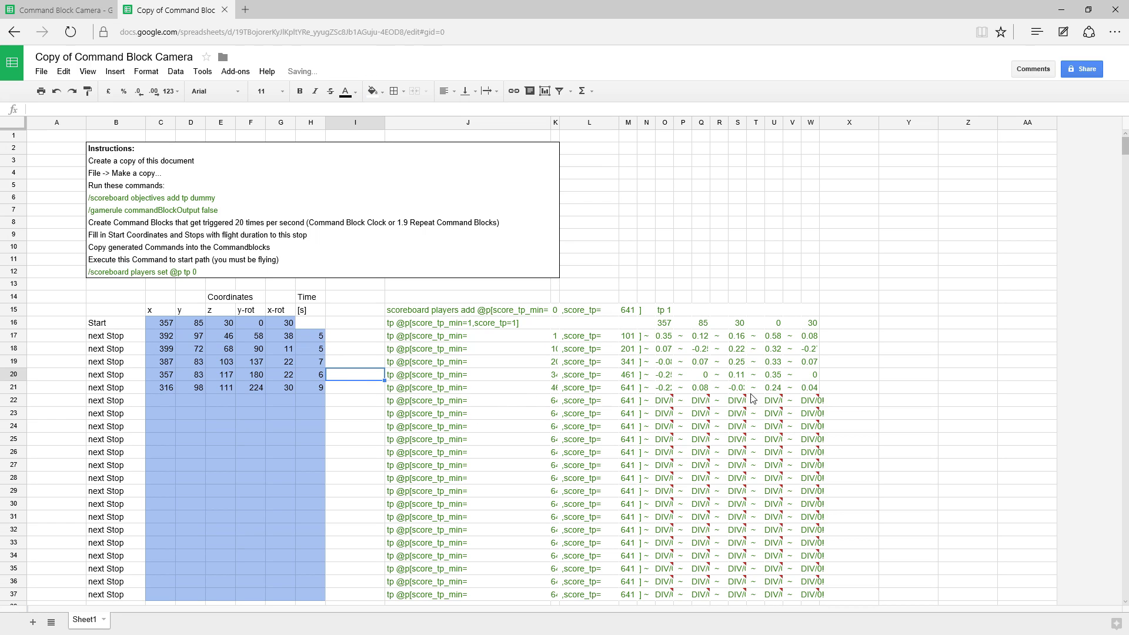
Step: Copy the generated scoreboard players add command in J15:W15
drag(810, 391, 471, 341)
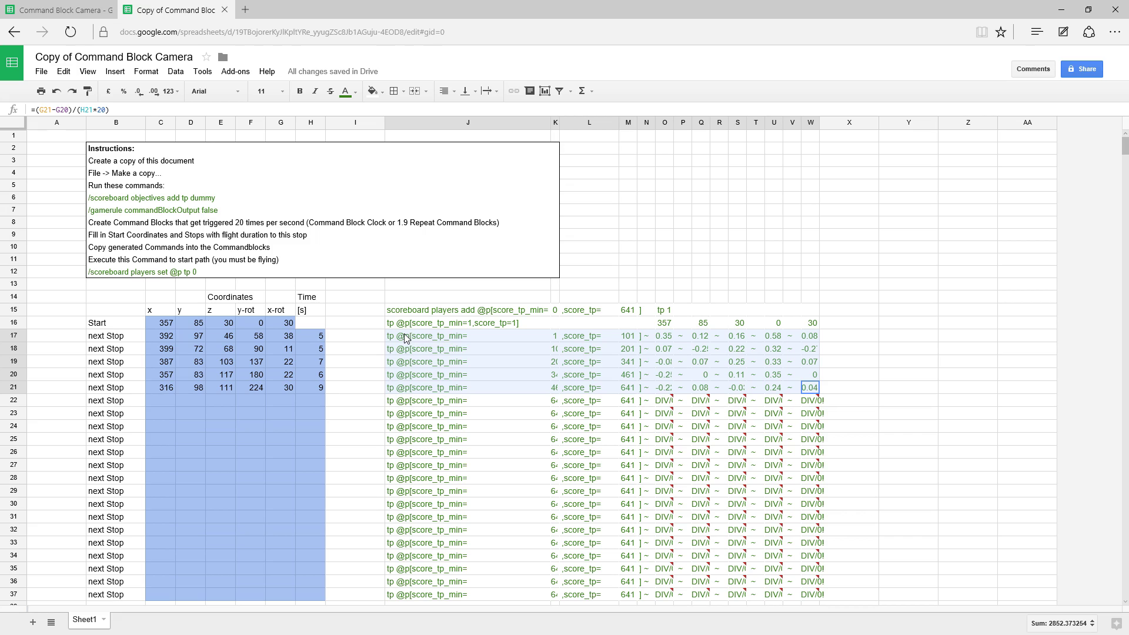
click(393, 312)
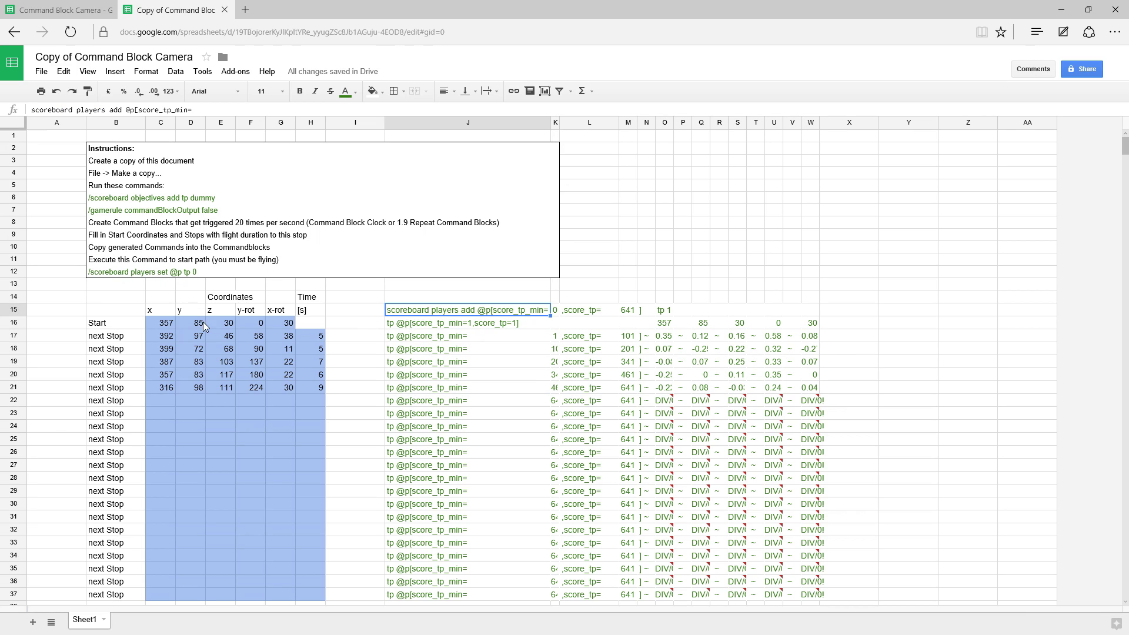
shift+click(805, 311)
right_click(499, 311)
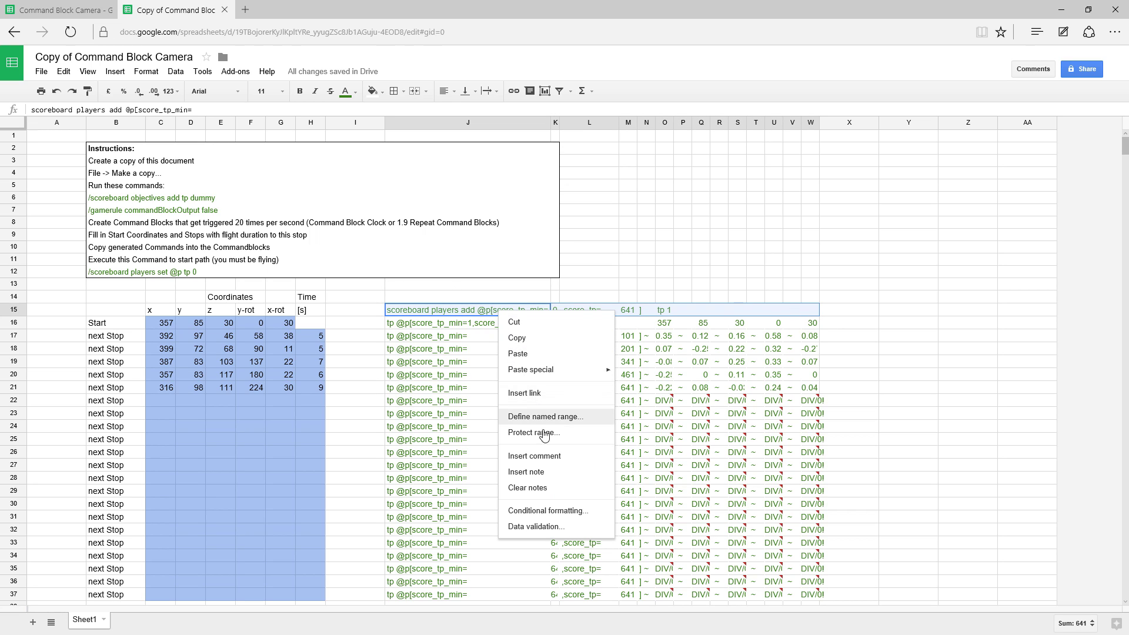
click(517, 338)
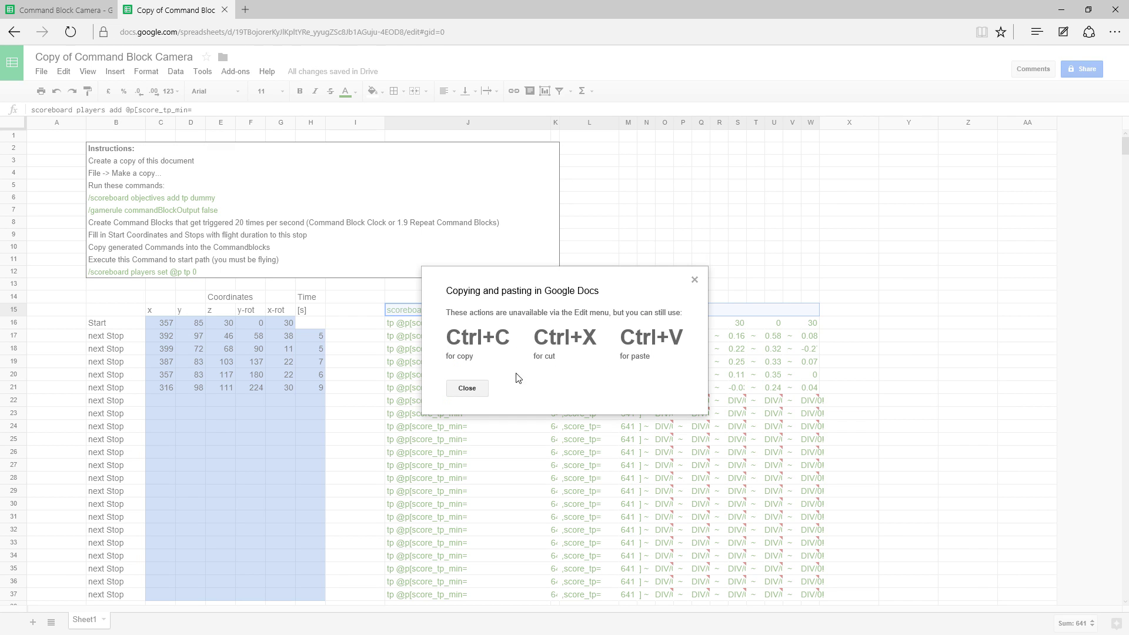
click(473, 387)
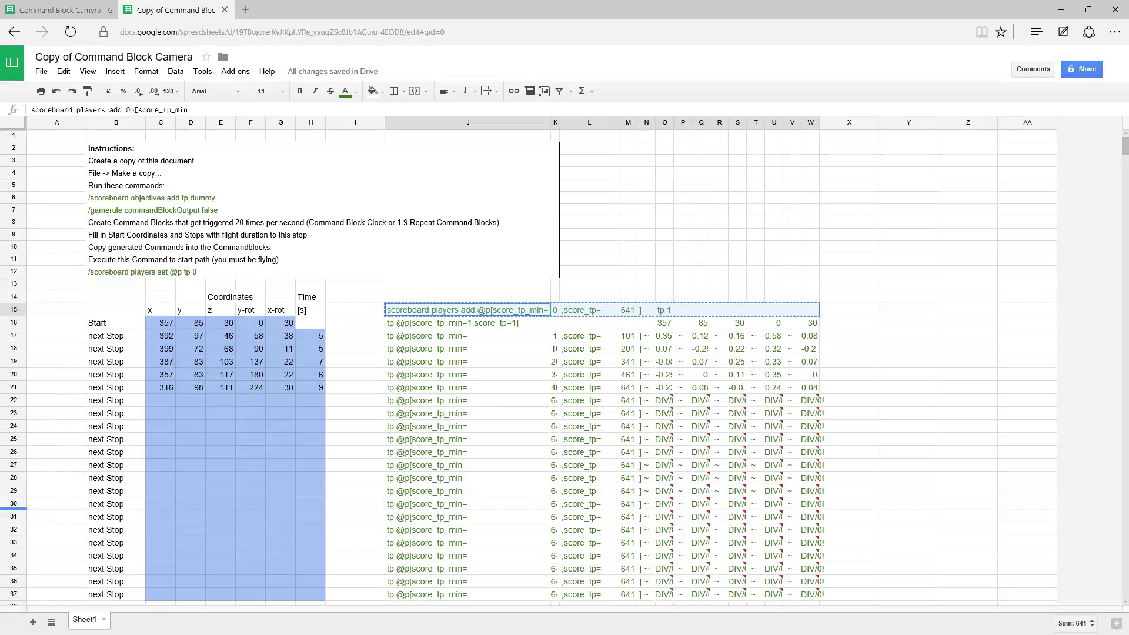
Step: Switch to Minecraft and fly down to the row of repeating command blocks beside the village
key(alt+Tab)
click(348, 382)
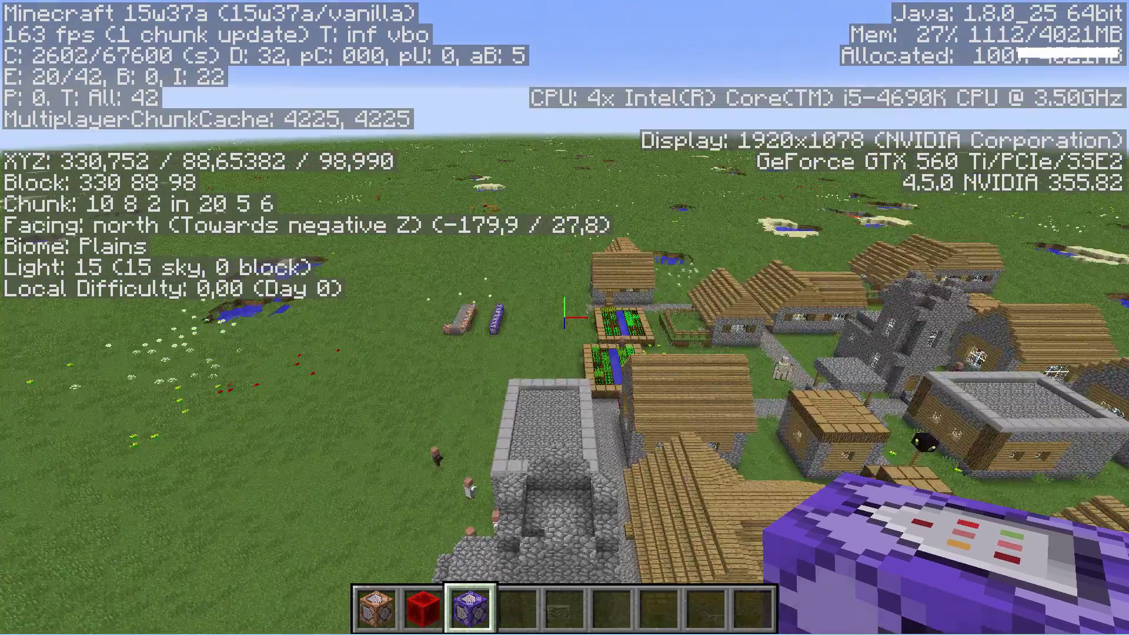
key(w)
key(space)
key(space)
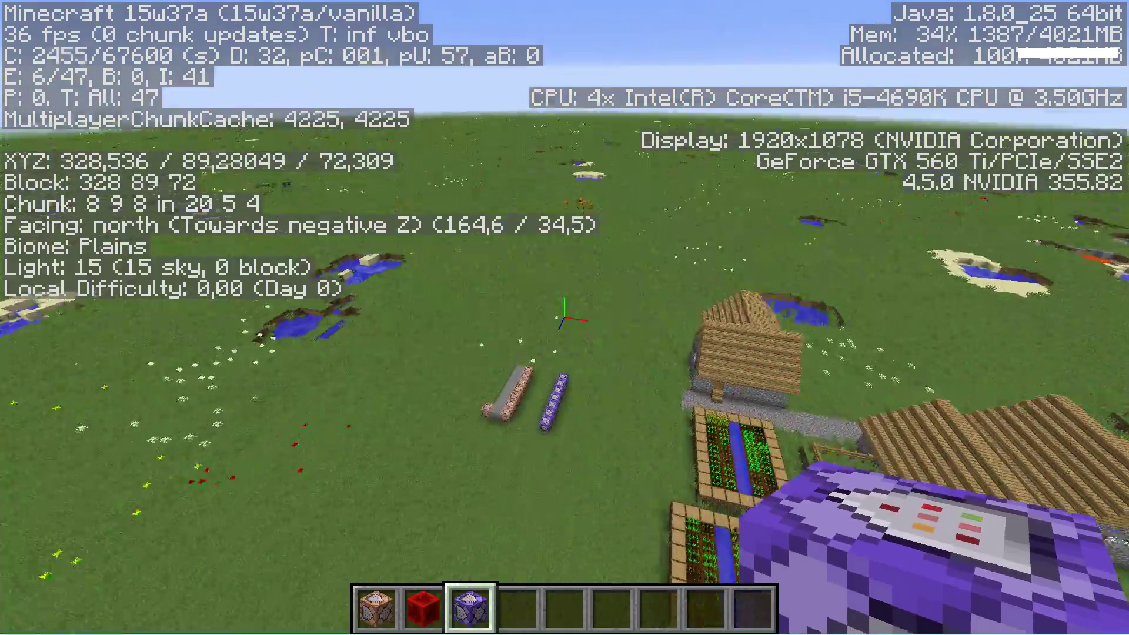
key(space)
key(space)
key(w)
key(s)
Step: Set the first repeating command block's command to scoreboard players add @p[score_tp_min=0,score_tp=641] tp 1
right_click(564, 317)
key(ctrl+v)
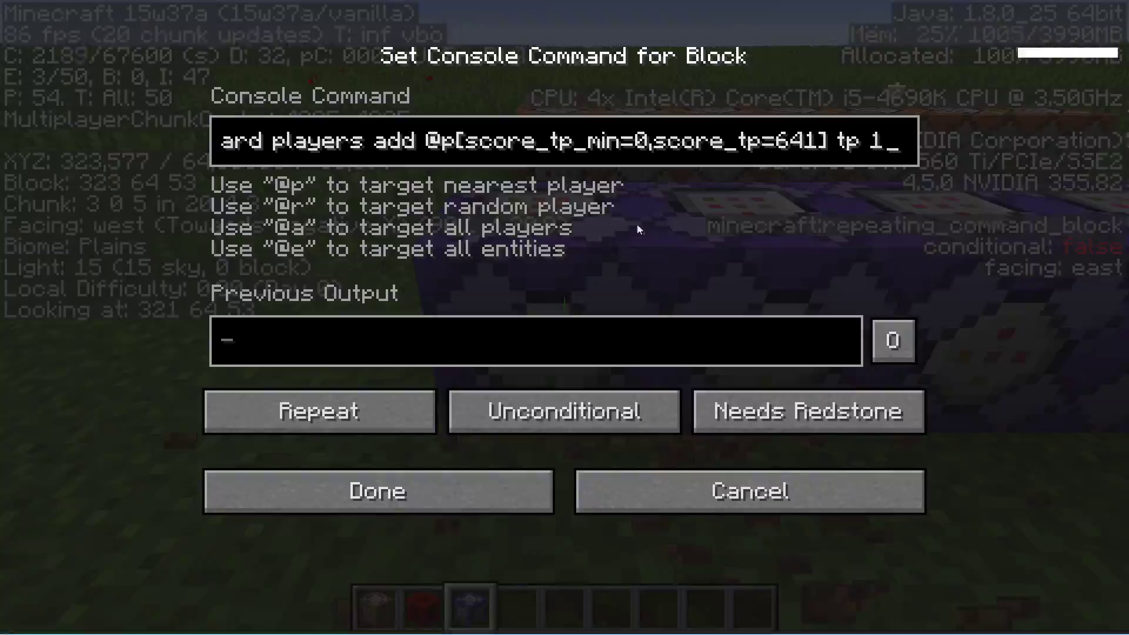
click(471, 475)
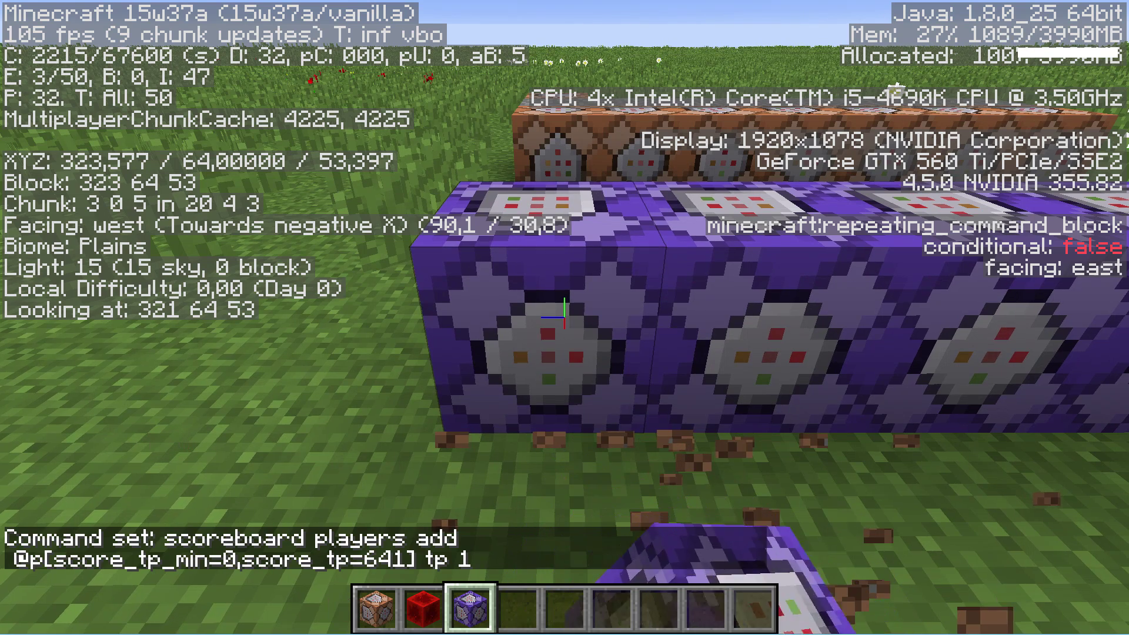
Step: Copy the start position's tp command in J16:W16 from the spreadsheet into the second repeating command block in Minecraft
right_click(564, 318)
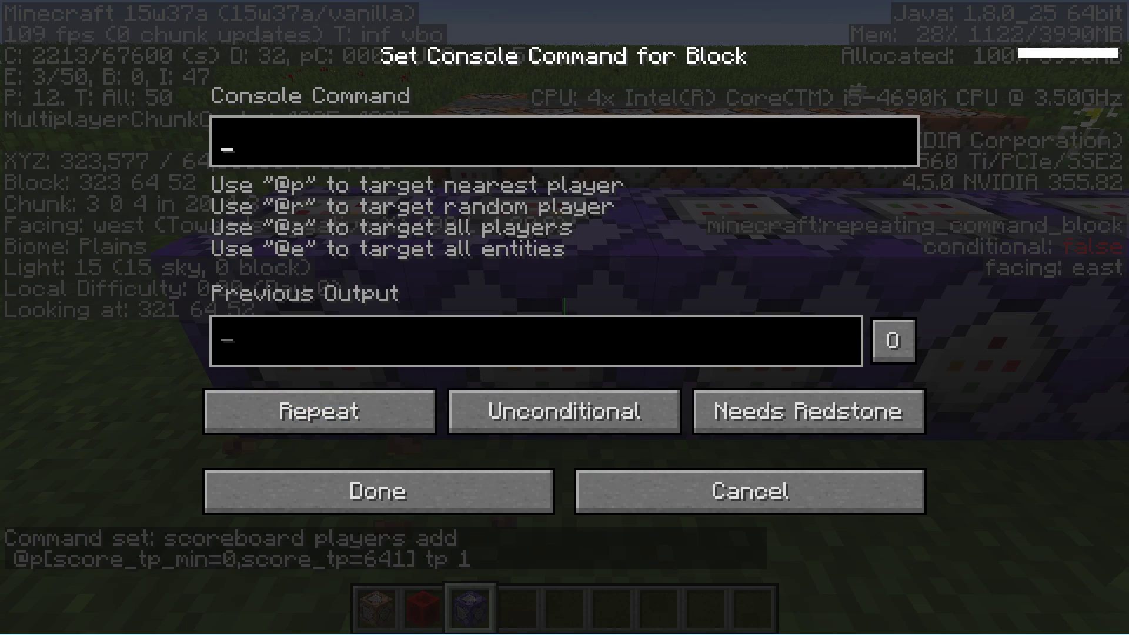
key(alt+Tab)
click(665, 338)
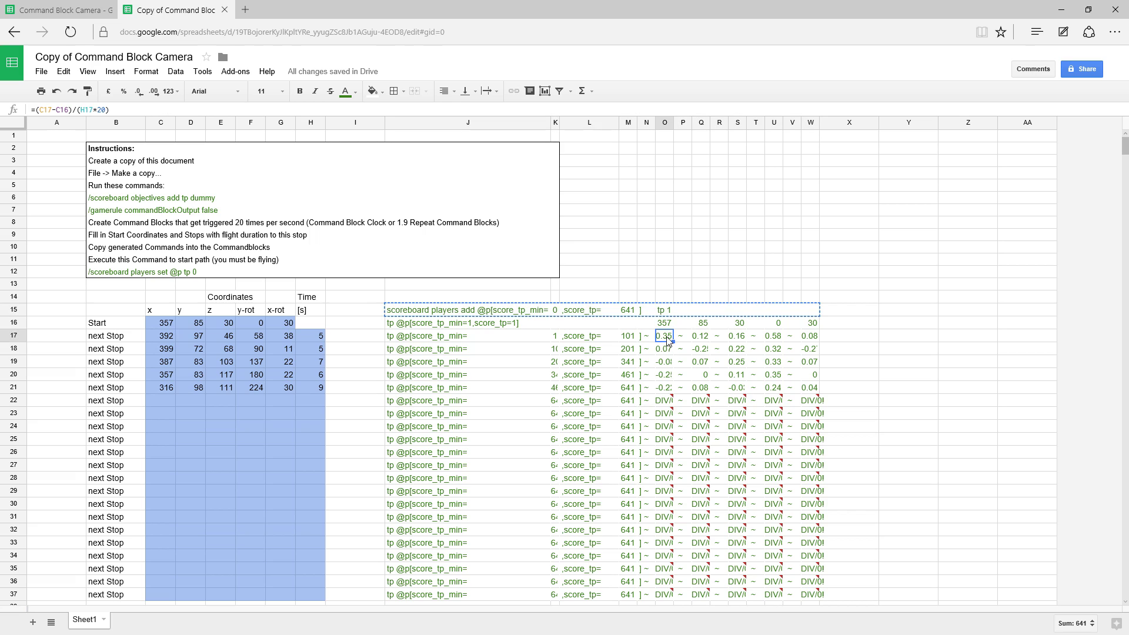
drag(470, 323, 809, 327)
right_click(808, 327)
click(821, 348)
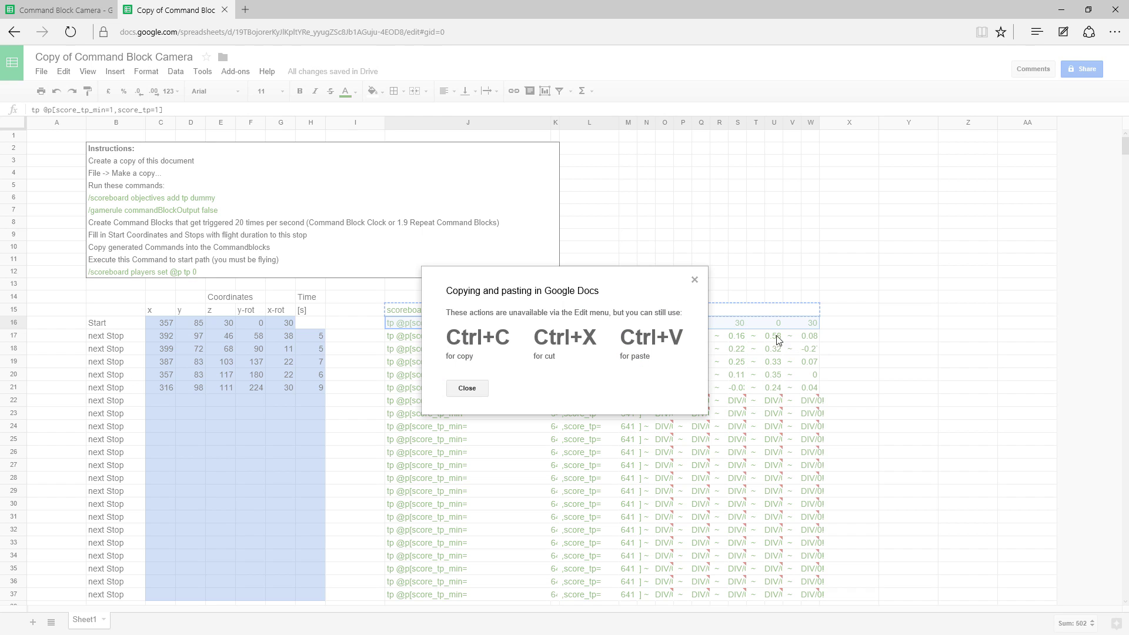
click(694, 280)
key(ctrl+c)
key(alt+Tab)
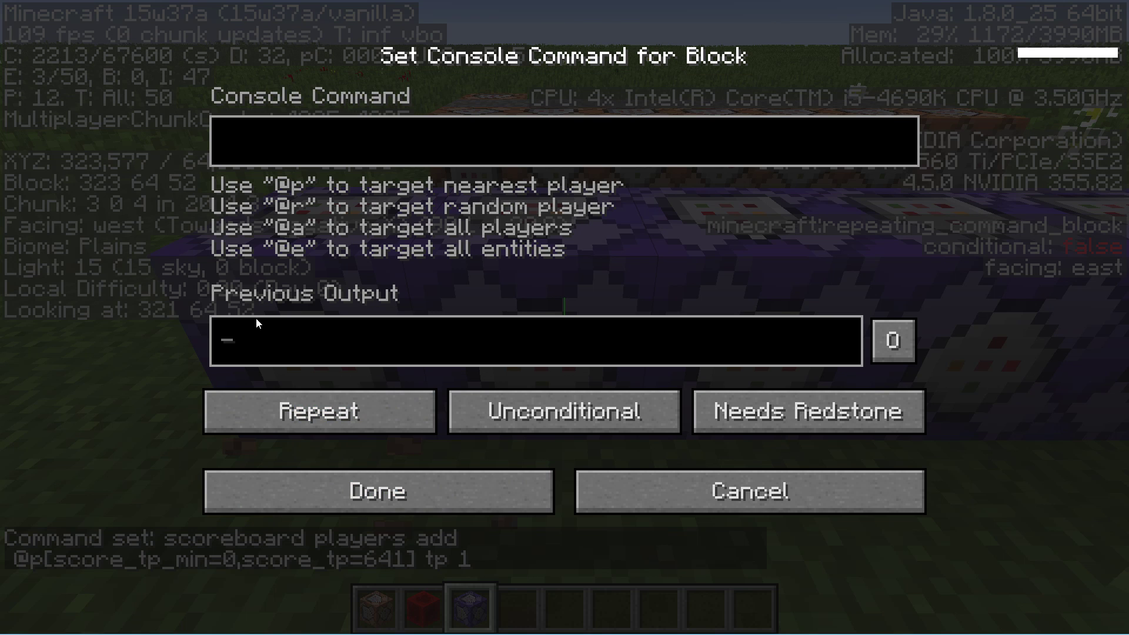
key(ctrl+v)
click(326, 490)
Step: Copy the first stop's tp command in J17:W17 from the spreadsheet into the third repeating command block in Minecraft
key(d)
right_click(565, 317)
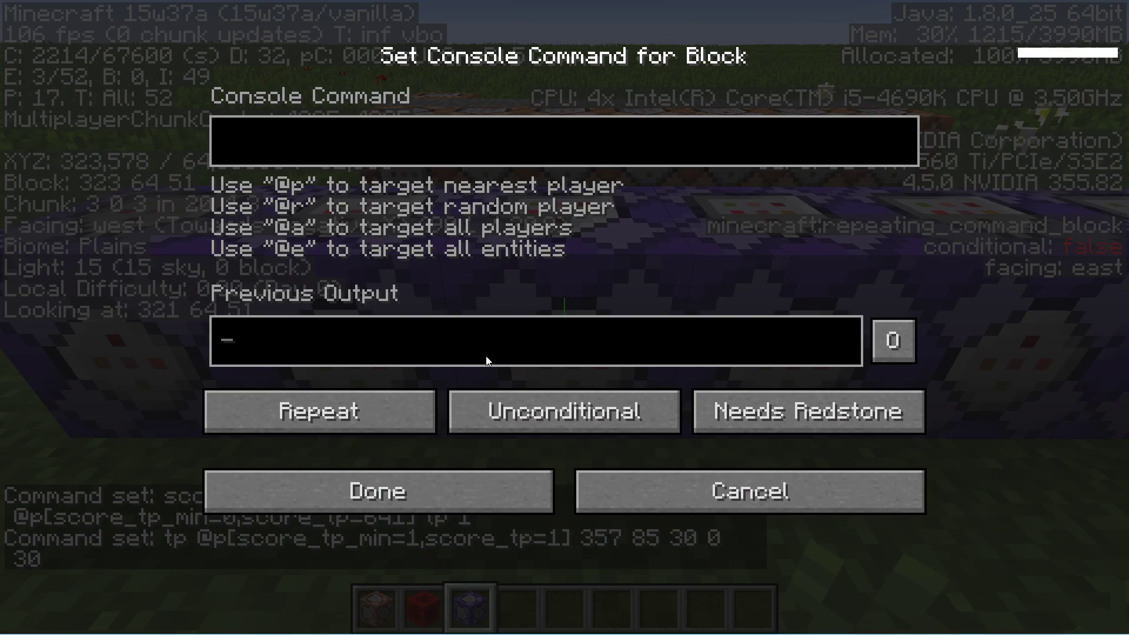
key(alt+Tab)
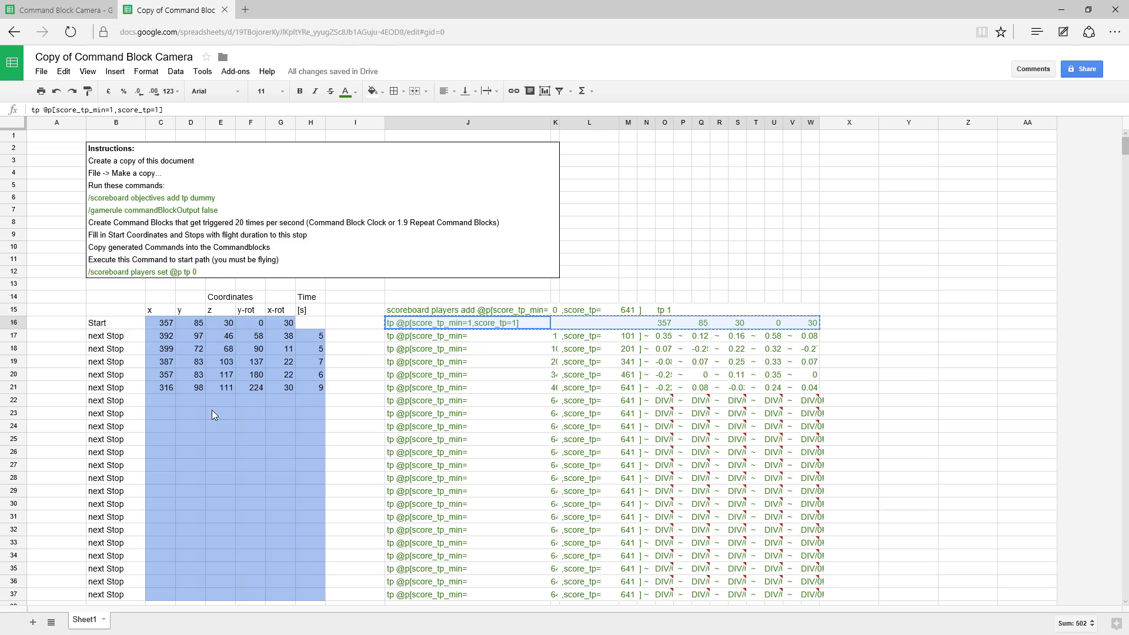
drag(423, 335, 803, 335)
right_click(804, 334)
click(829, 360)
click(696, 279)
key(ctrl+c)
key(alt+Tab)
key(ctrl+v)
click(326, 489)
Step: Copy the second stop's tp command in J18:W18 from the spreadsheet into the fourth repeating command block in Minecraft
right_click(564, 317)
key(alt+Tab)
drag(412, 348, 805, 350)
right_click(805, 350)
click(821, 379)
click(460, 387)
key(ctrl+c)
key(alt+Tab)
key(ctrl+v)
click(326, 489)
Step: Copy the third stop's tp command in J19:W19 from the spreadsheet into the fifth repeating command block in Minecraft
right_click(564, 318)
key(alt+Tab)
drag(424, 359, 725, 367)
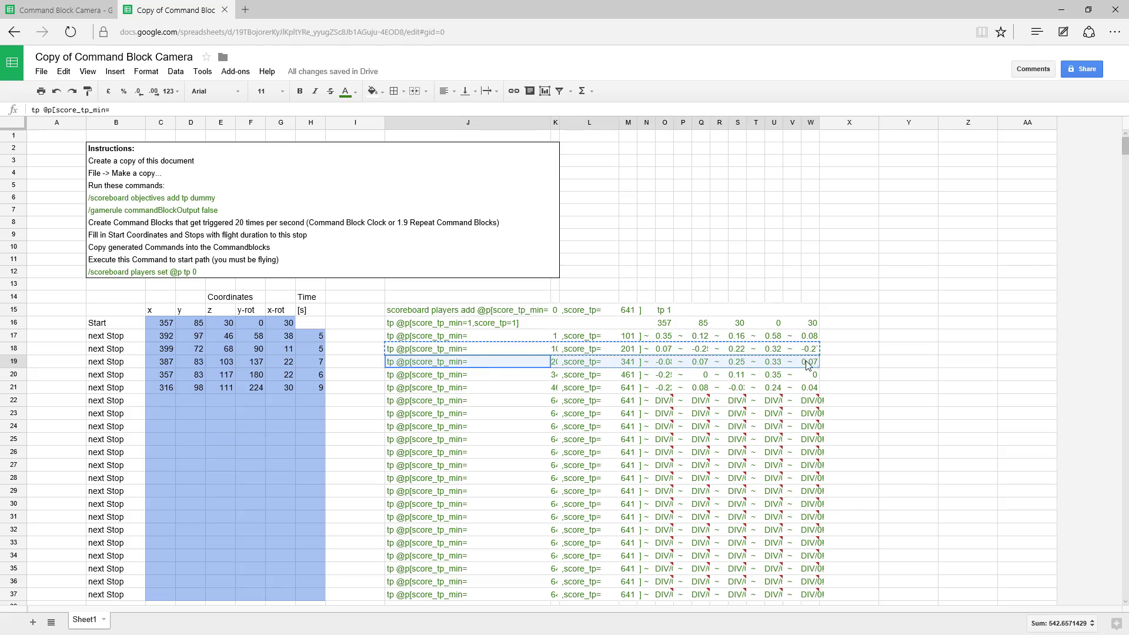
key(ctrl+c)
key(Escape)
key(alt+Tab)
key(ctrl+v)
key(Return)
Step: Copy the fourth stop's tp command in J20:W20 from the spreadsheet into the sixth repeating command block in Minecraft
key(alt+Tab)
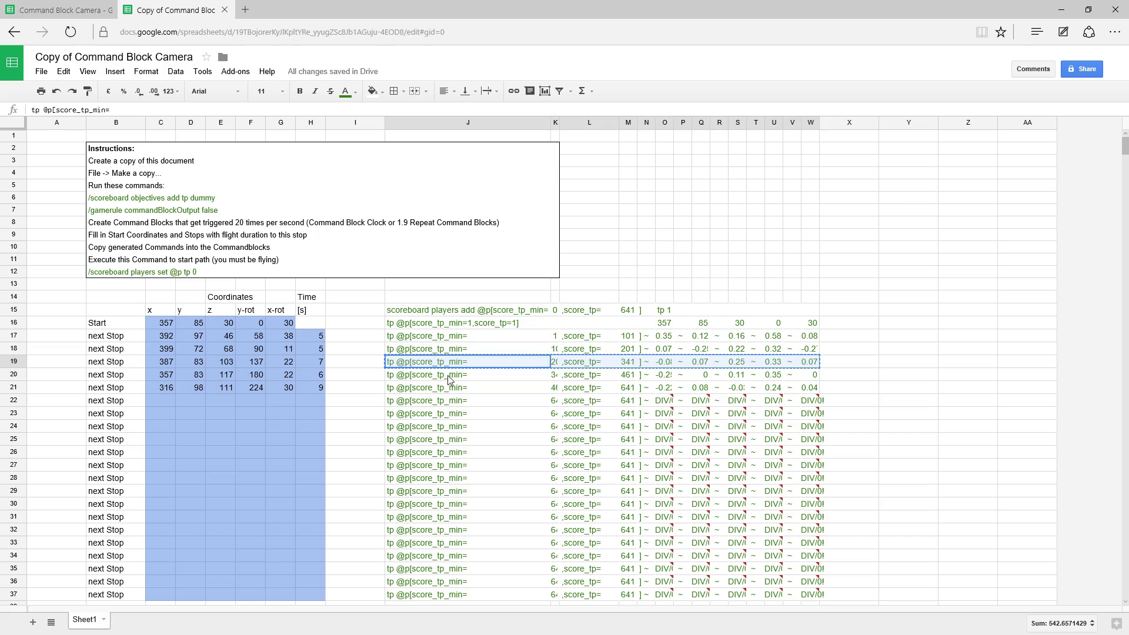
key(Down)
key(ctrl+c)
key(Escape)
key(alt+Tab)
key(ctrl+v)
key(Return)
Step: Copy the fifth stop's tp command in J21:W21 from the spreadsheet into the last repeating command block in Minecraft
key(alt+Tab)
key(Down)
key(ctrl+c)
key(Escape)
key(alt+Tab)
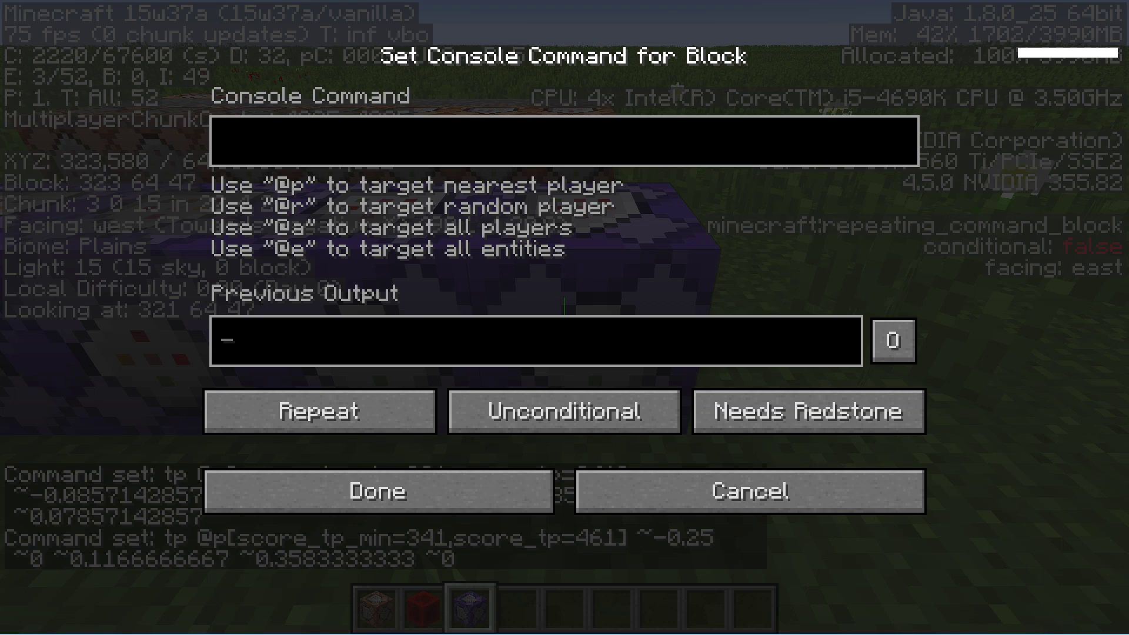
key(ctrl+v)
key(Return)
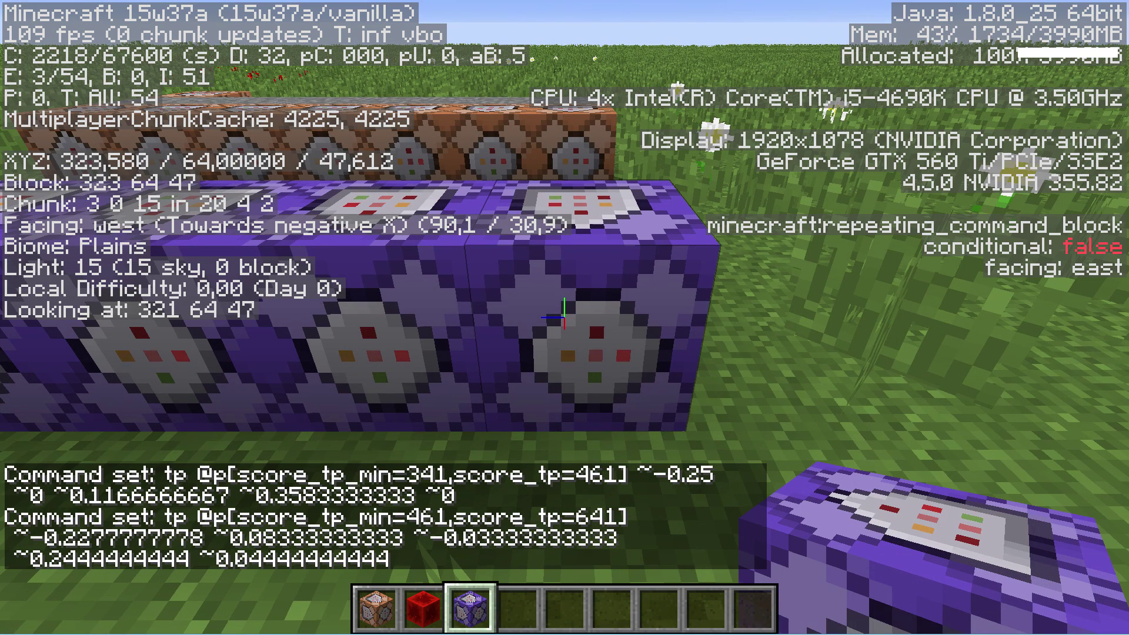
Step: Copy the start-path command /scoreboard players set @p tp 0 from B12 of the spreadsheet and return to Minecraft
key(t)
key(alt+Tab)
click(124, 272)
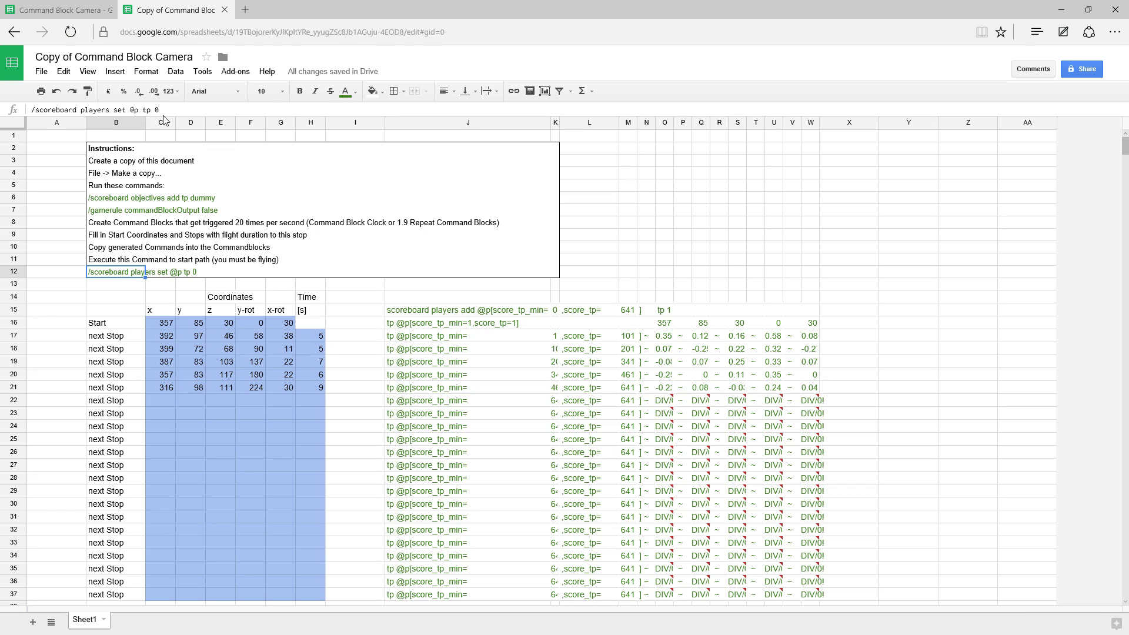
drag(169, 109, 10, 109)
key(alt+Tab)
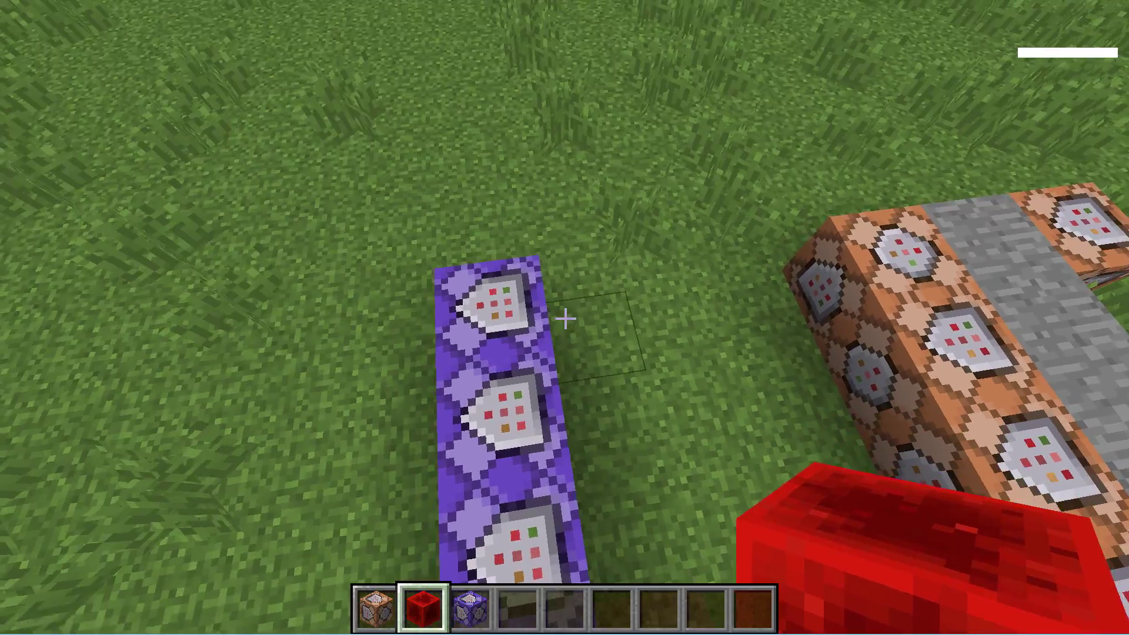
Step: Place a row of redstone blocks alongside the seven repeating command blocks to power them
right_click(565, 319)
right_click(565, 319)
right_click(565, 319)
right_click(565, 318)
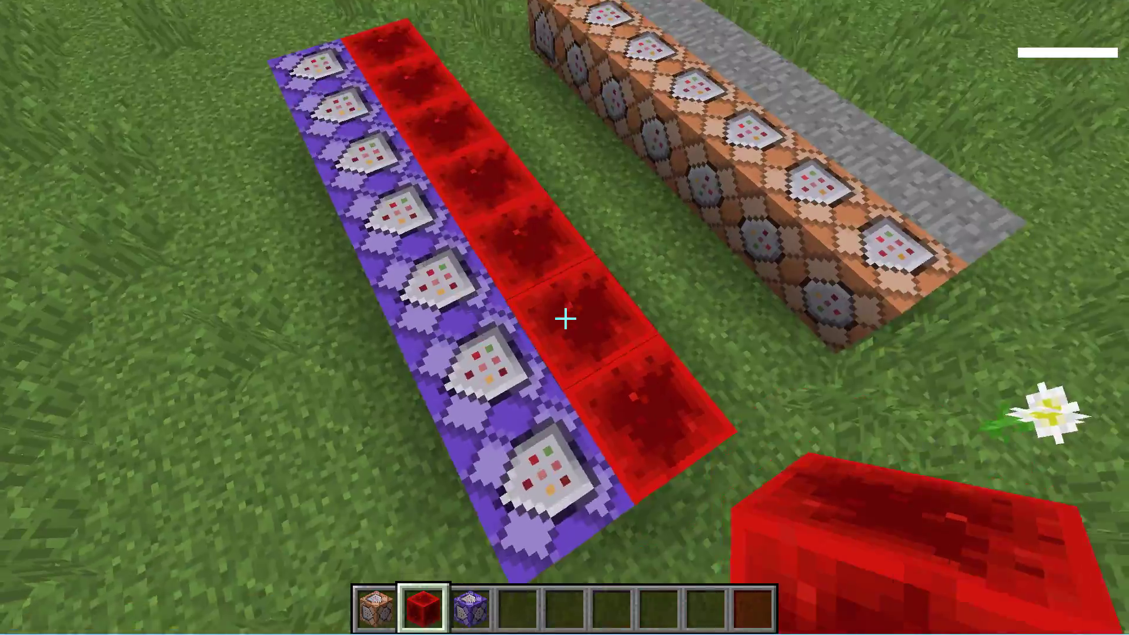
Step: Run /scoreboard players set @p tp 0 in the chat to start the camera flight
key(t)
key(Up)
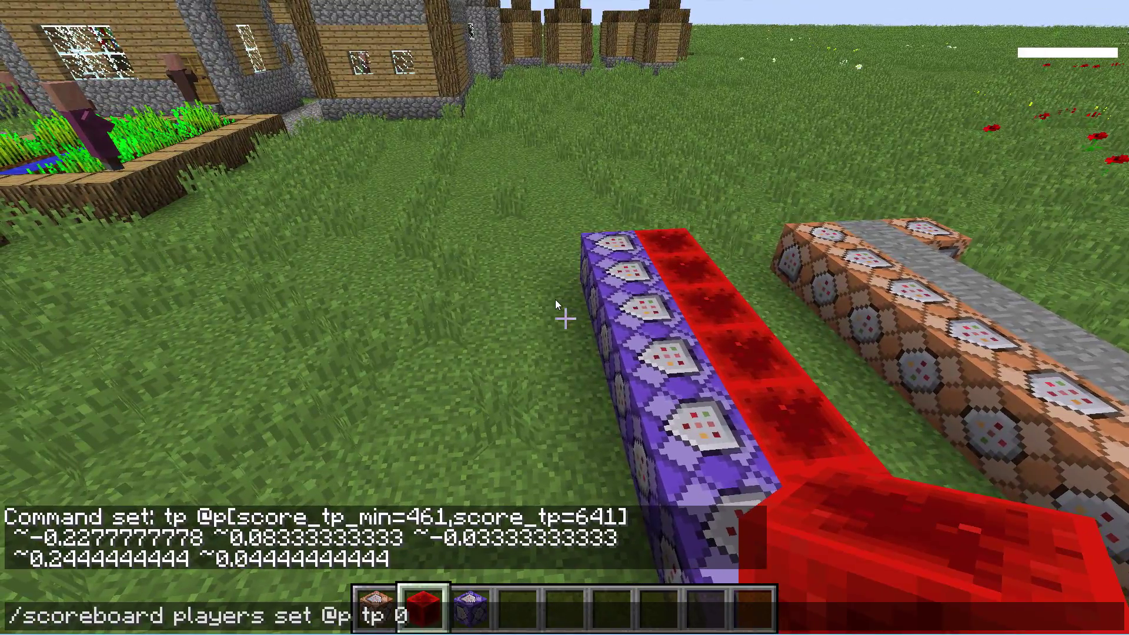
key(Return)
Step: Watch the camera flight around the village to check its path and smoothness
key(space)
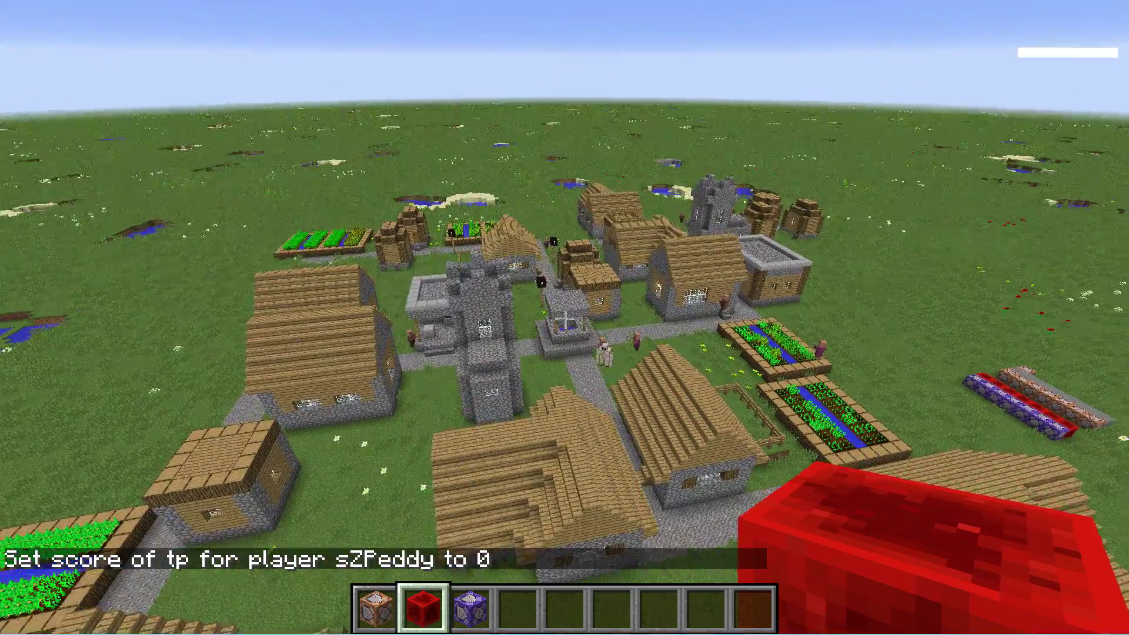
key(space)
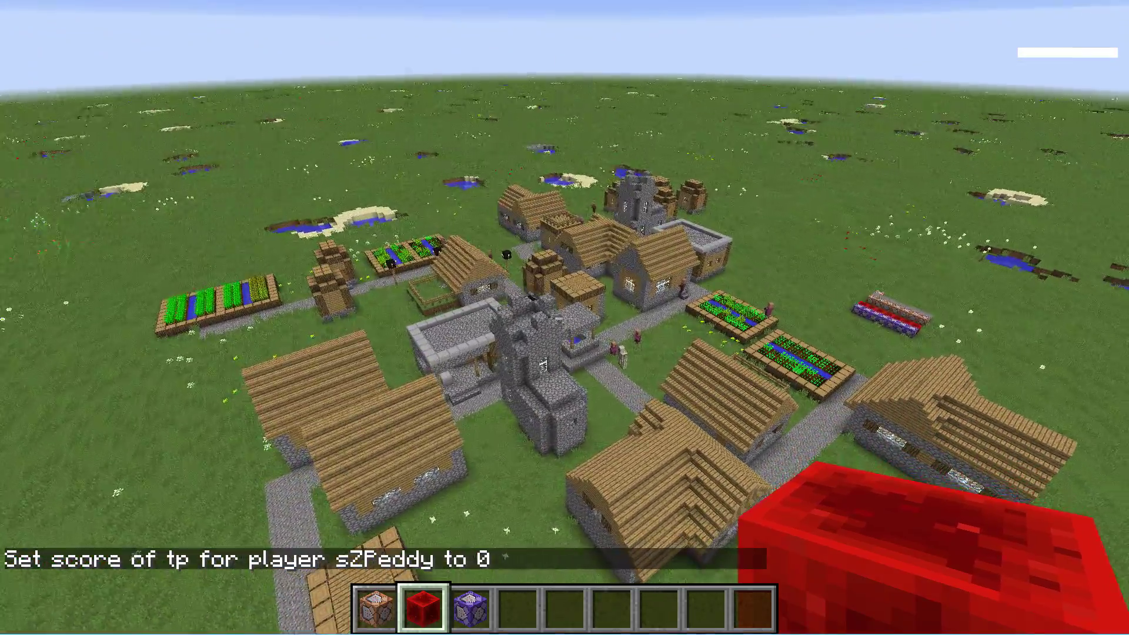
key(w)
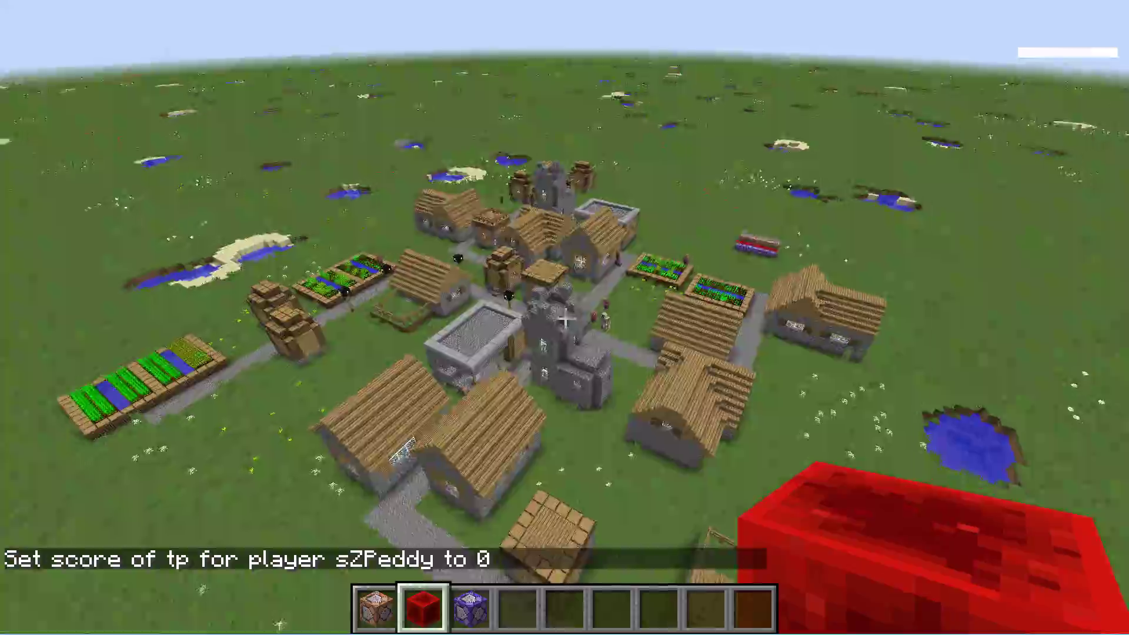
key(shift)
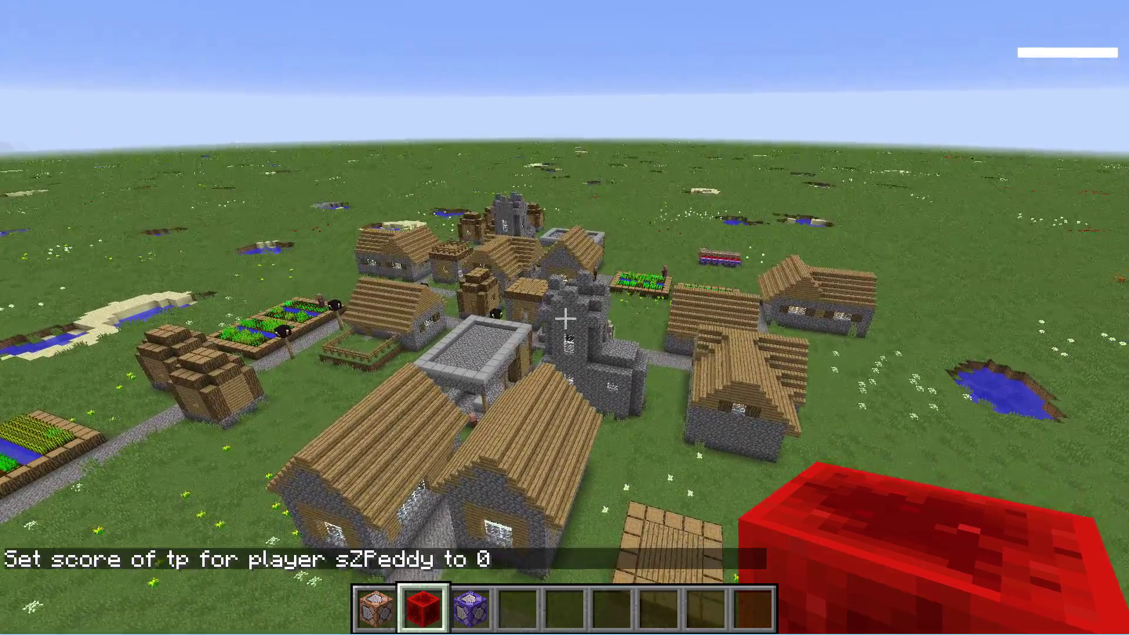
key(shift)
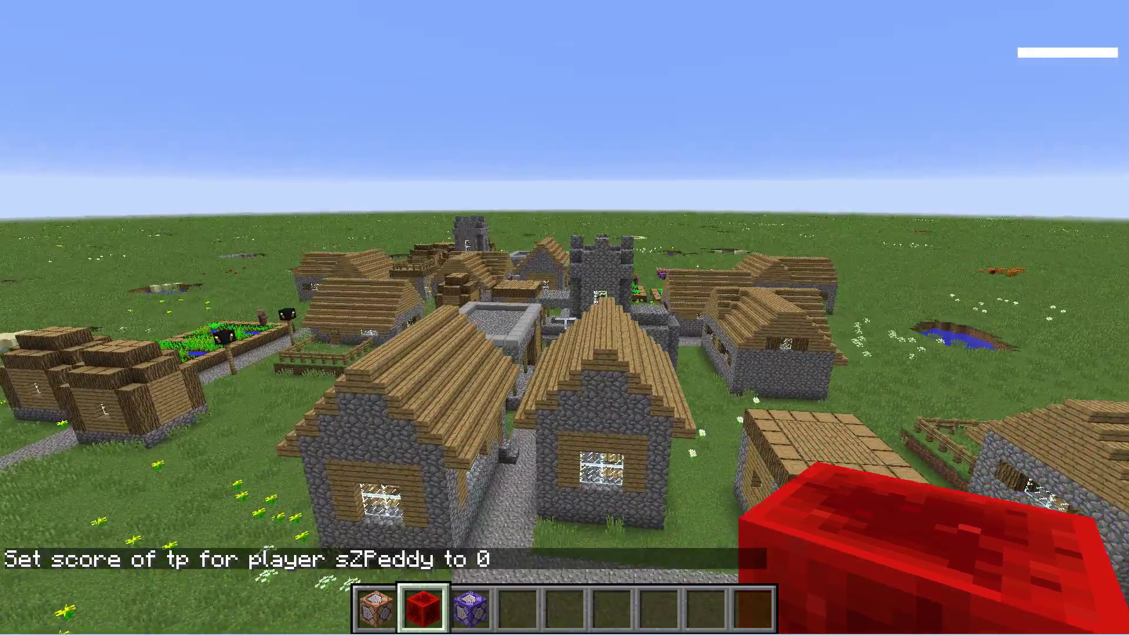
key(a)
key(space)
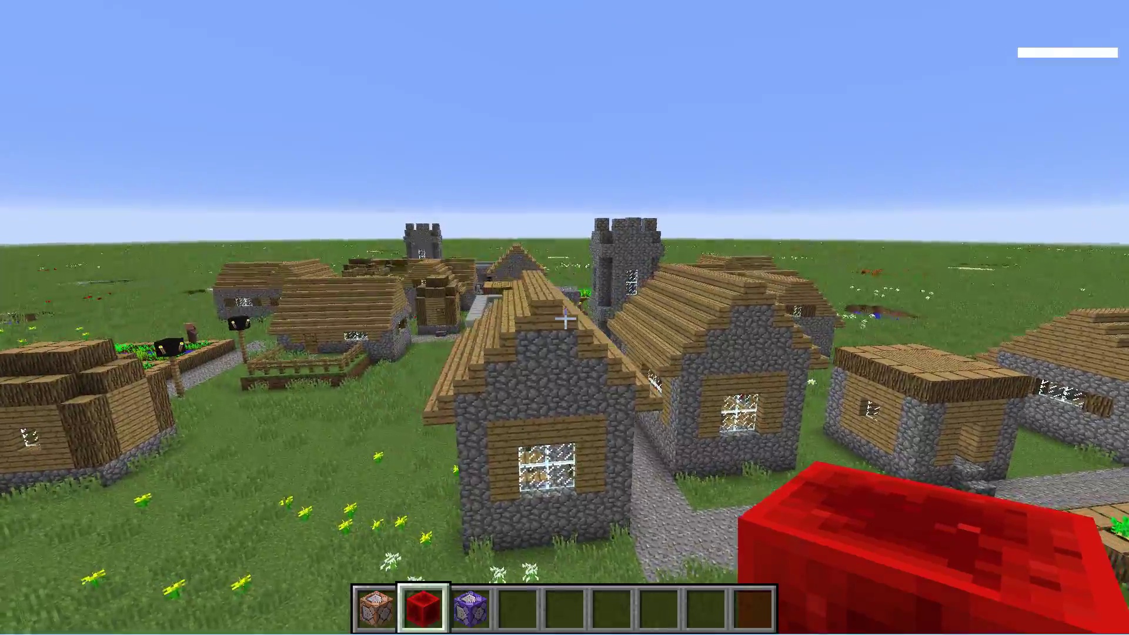
key(a)
key(space)
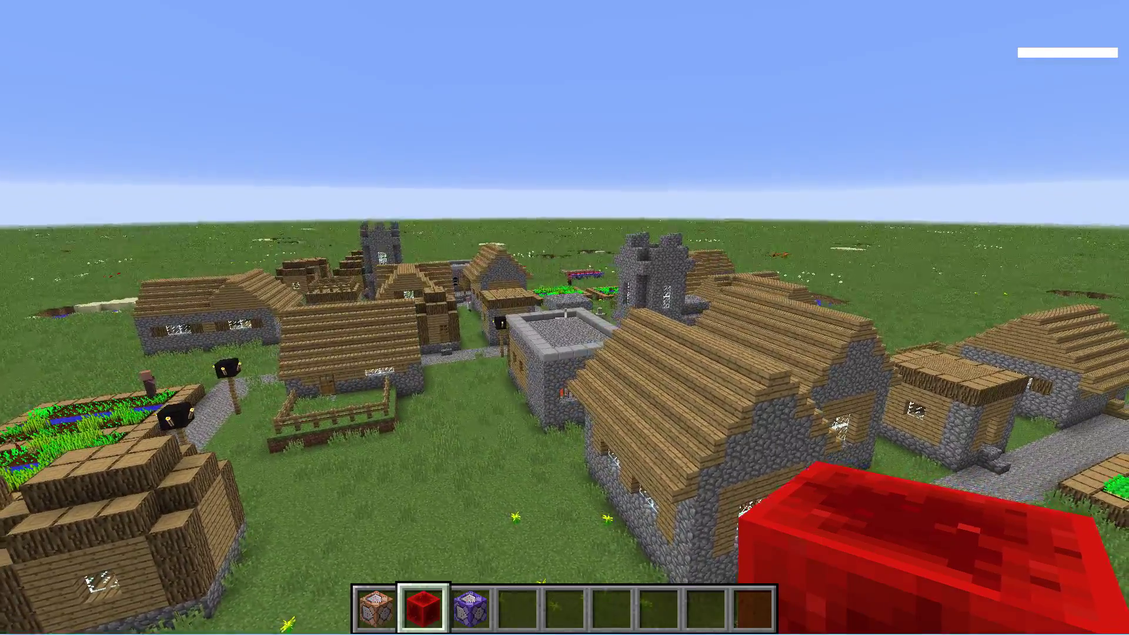
key(a)
key(space)
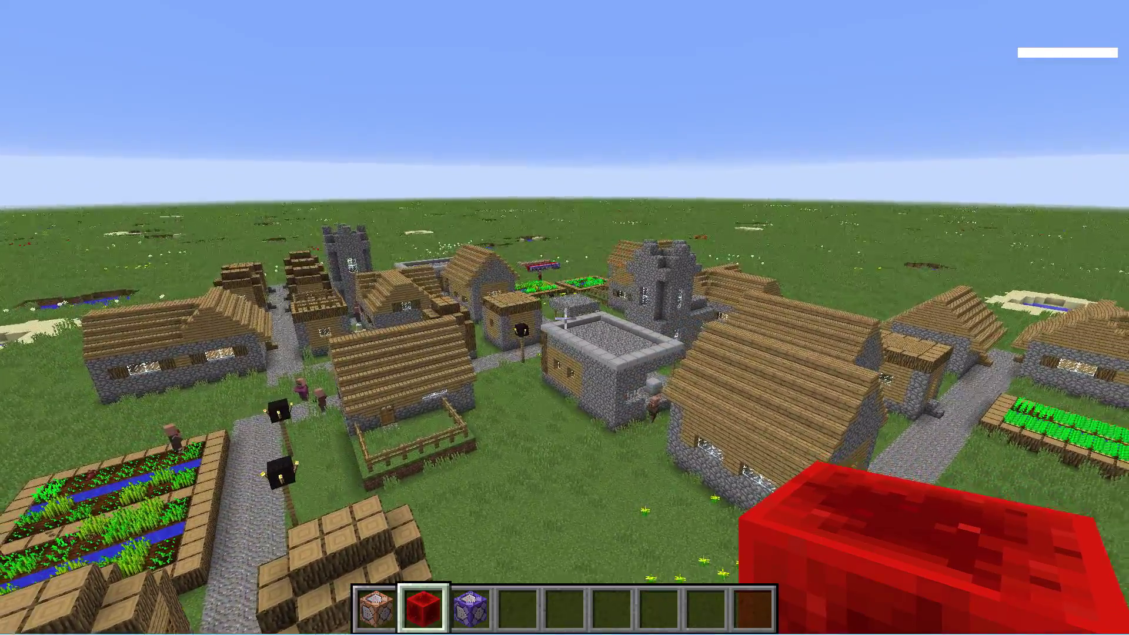
key(a)
key(space)
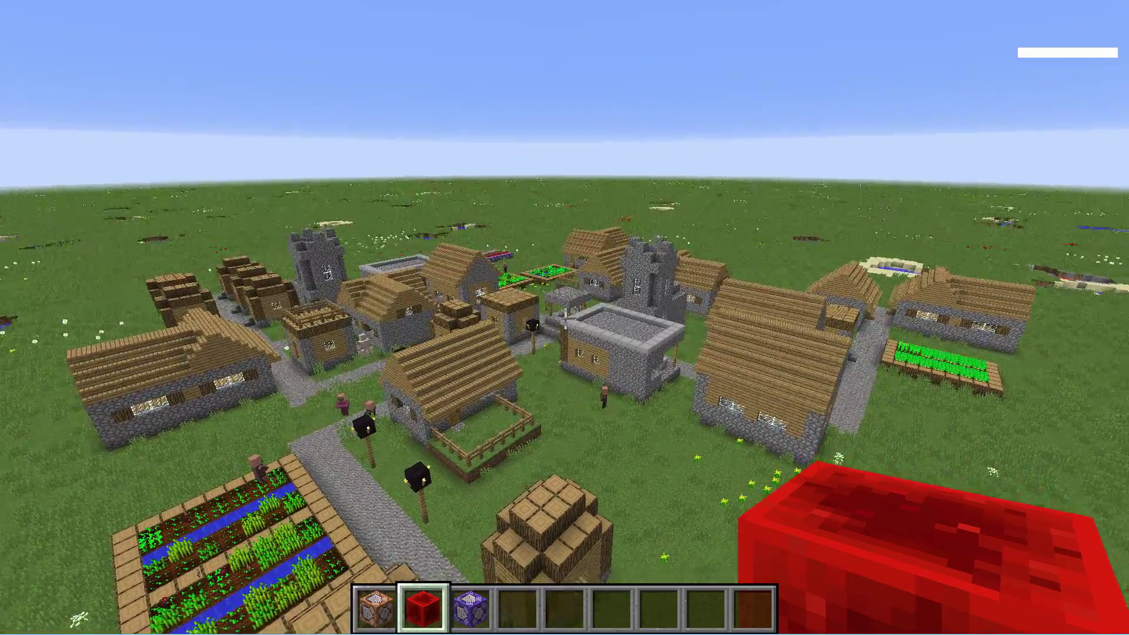
key(a)
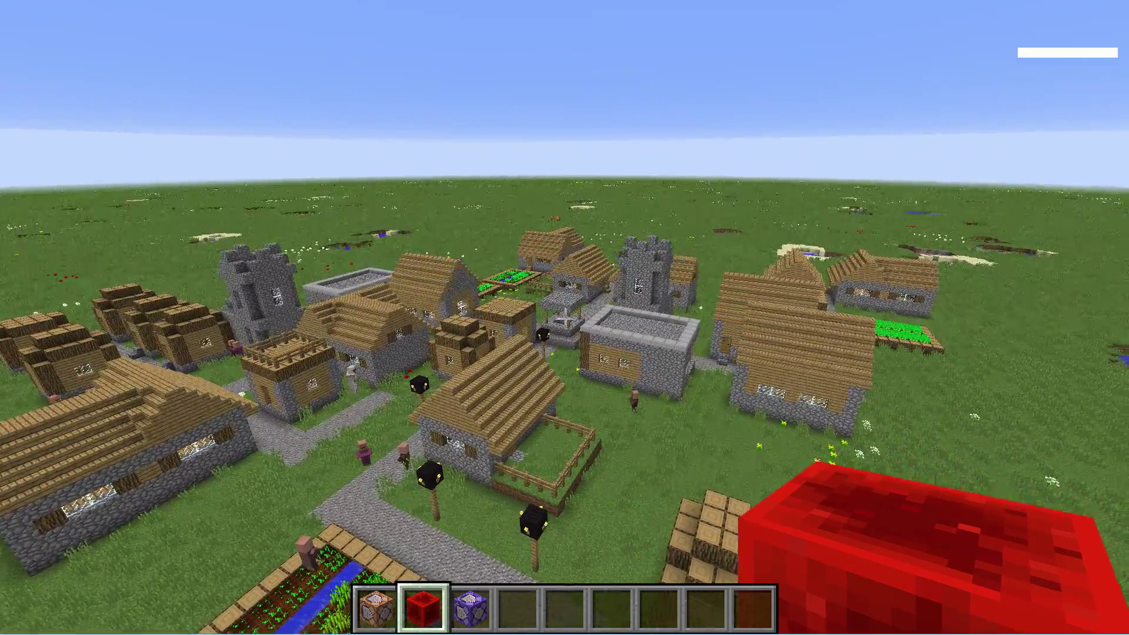
key(a)
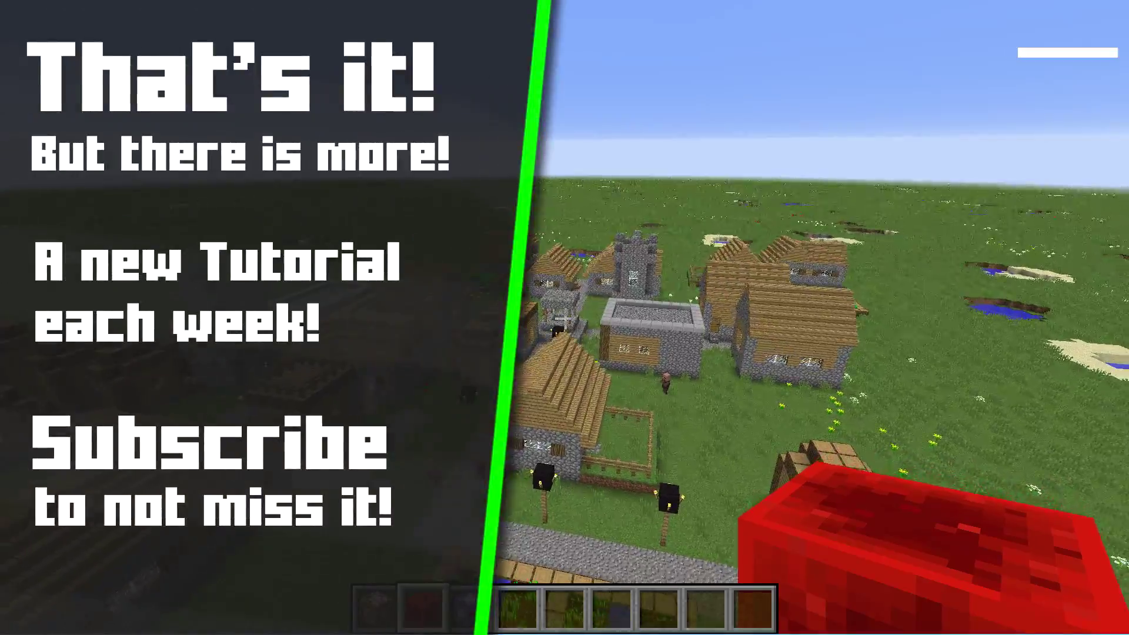
key(a)
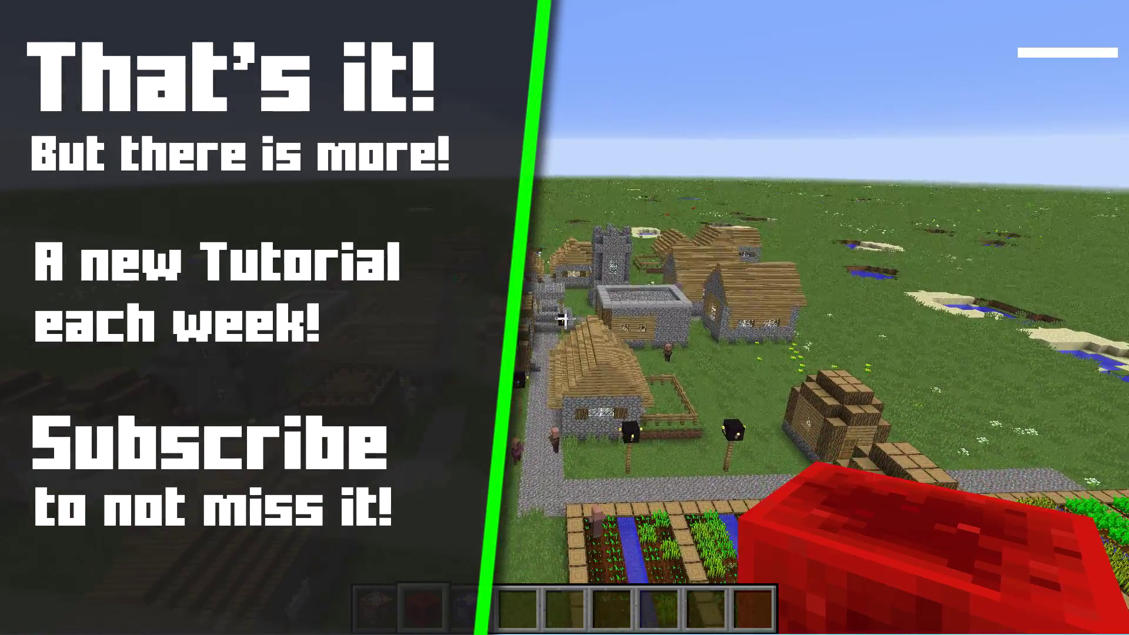
key(a)
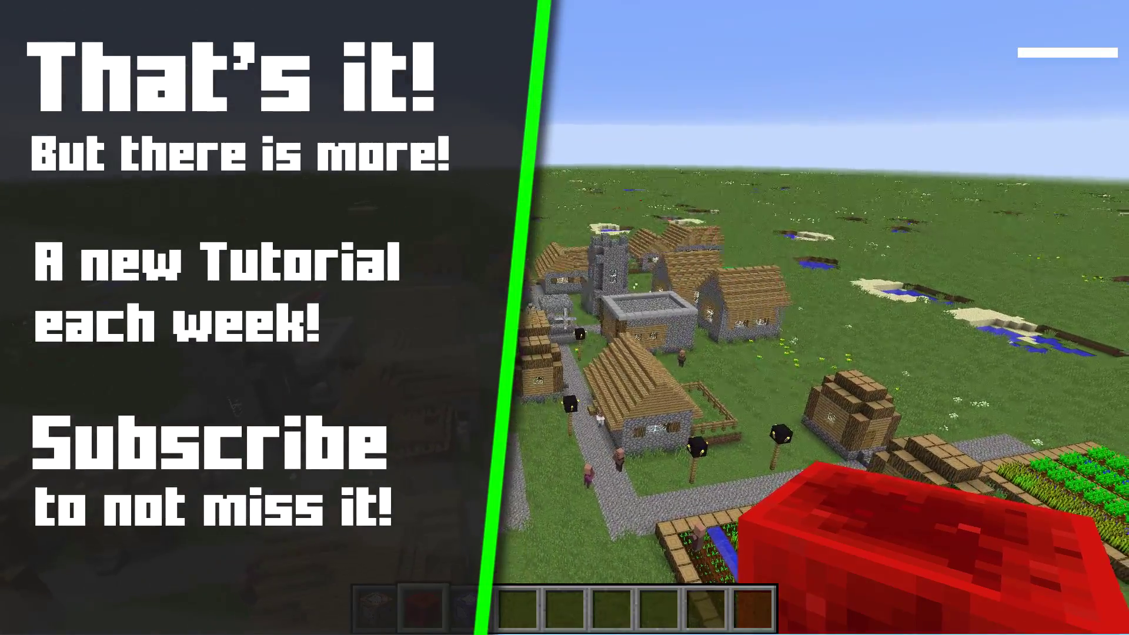
key(a)
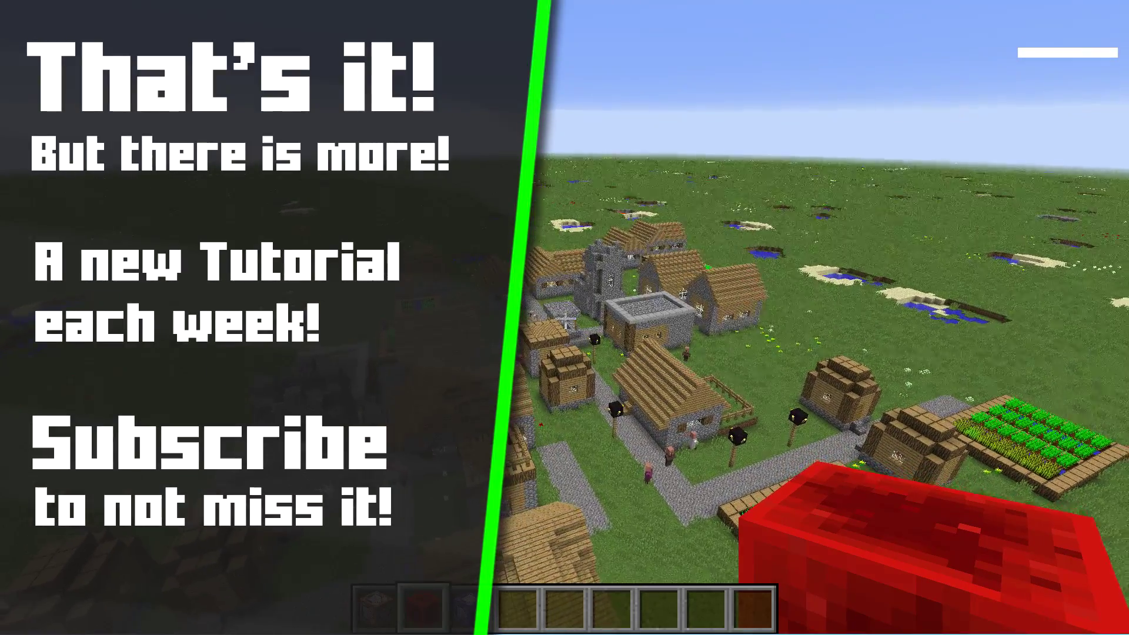
key(a)
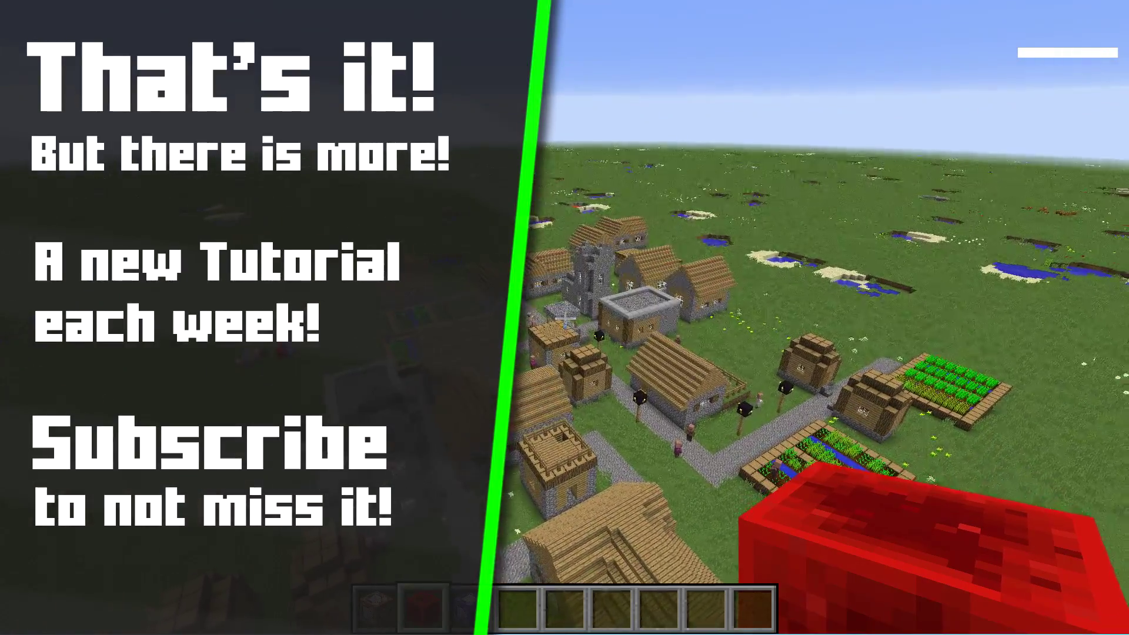